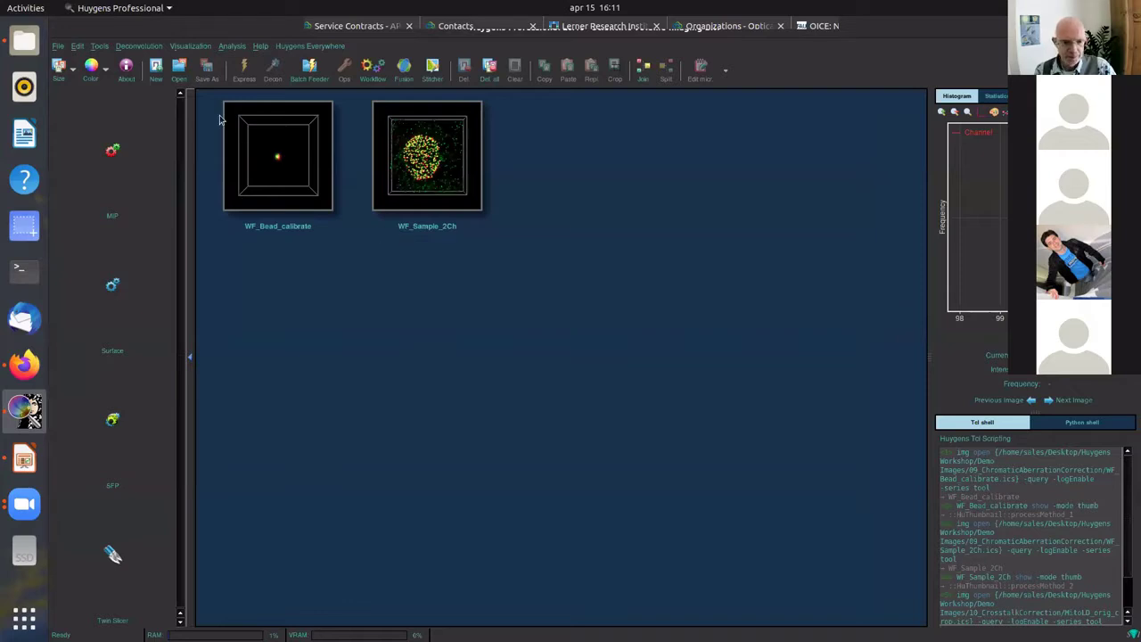
{"action": "left_click", "coordinate": [179, 67]}
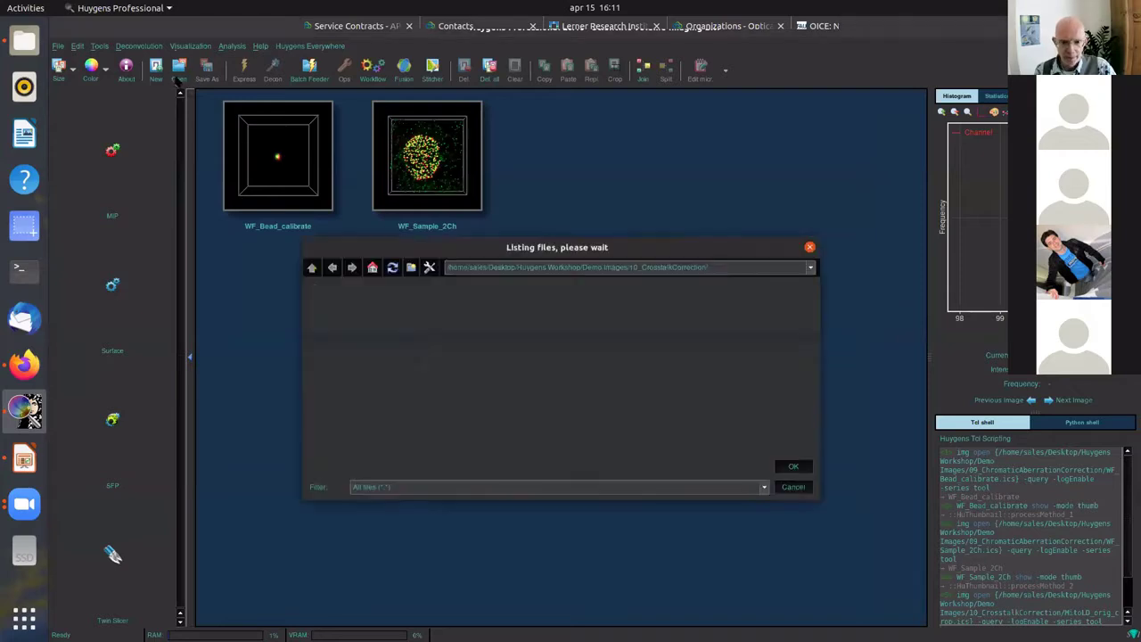
{"action": "left_click", "coordinate": [311, 263]}
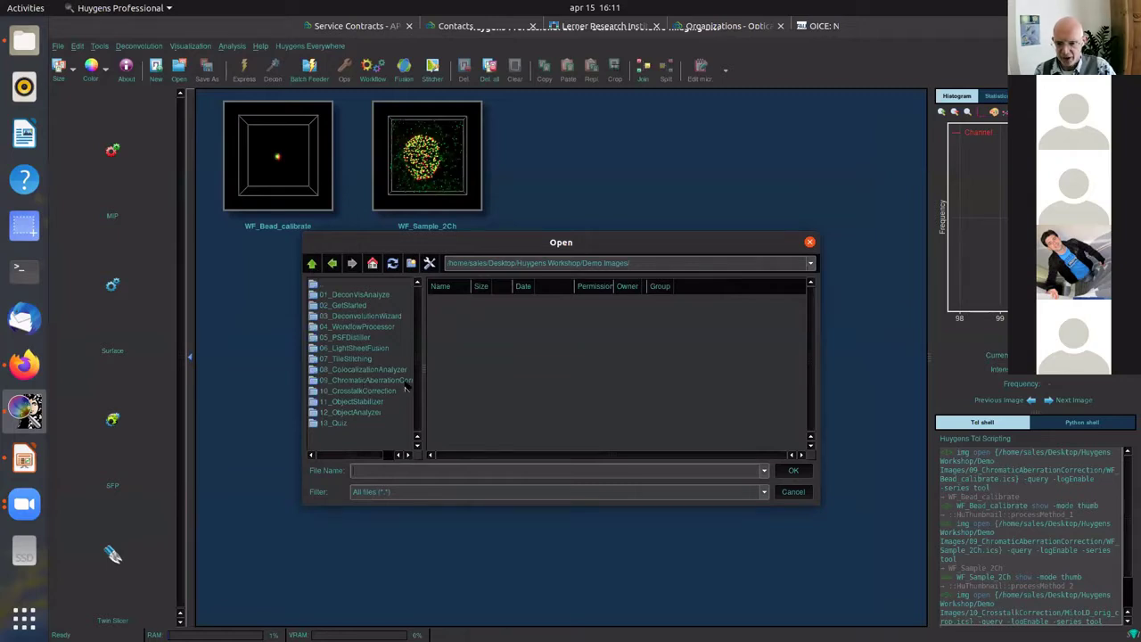
{"action": "left_click", "coordinate": [793, 492]}
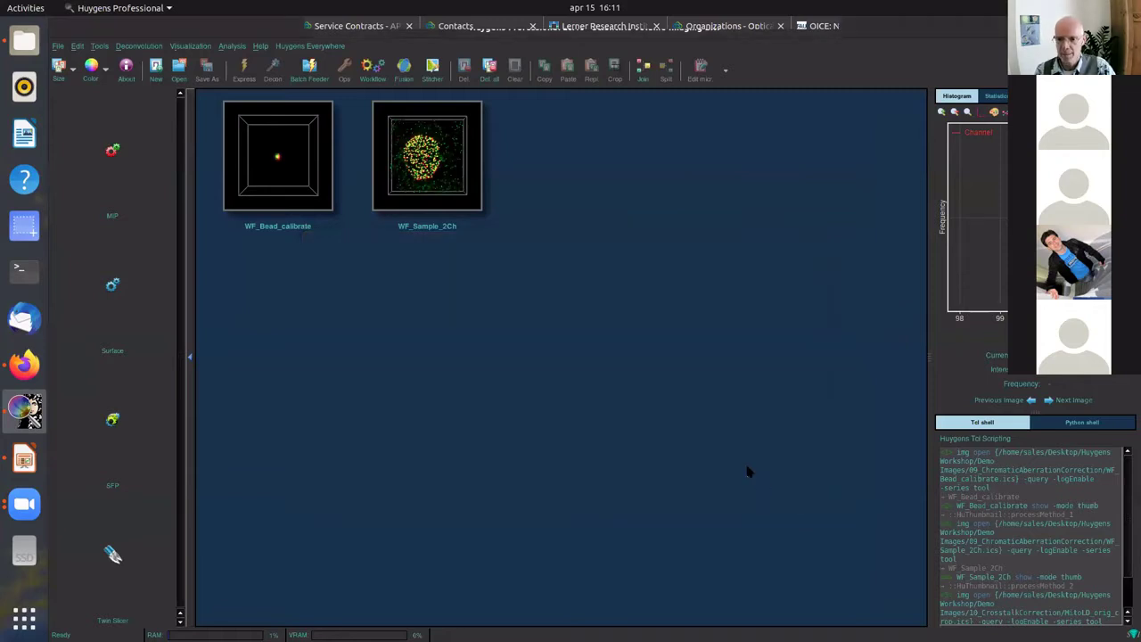
- Render WF_Sample_2Ch in the SFP Volume Renderer, examine the offset between its two channels up close from the side, and close the renderer
{"action": "left_click", "coordinate": [437, 162]}
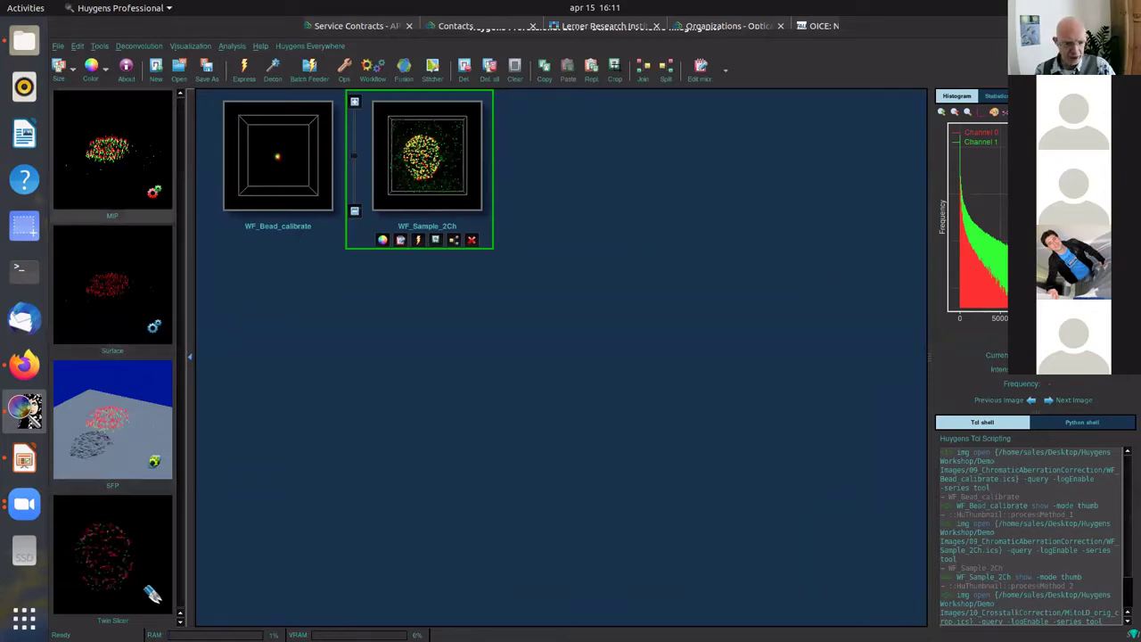
{"action": "left_click", "coordinate": [102, 438]}
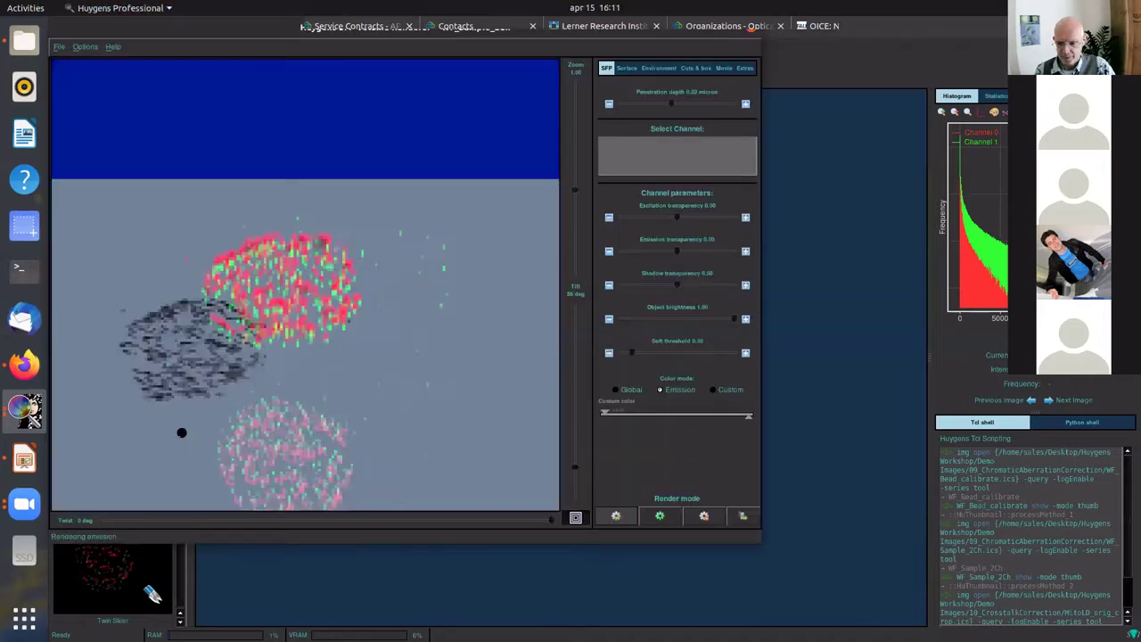
{"action": "scroll", "coordinate": [273, 333], "scroll_direction": "up", "scroll_amount": 8}
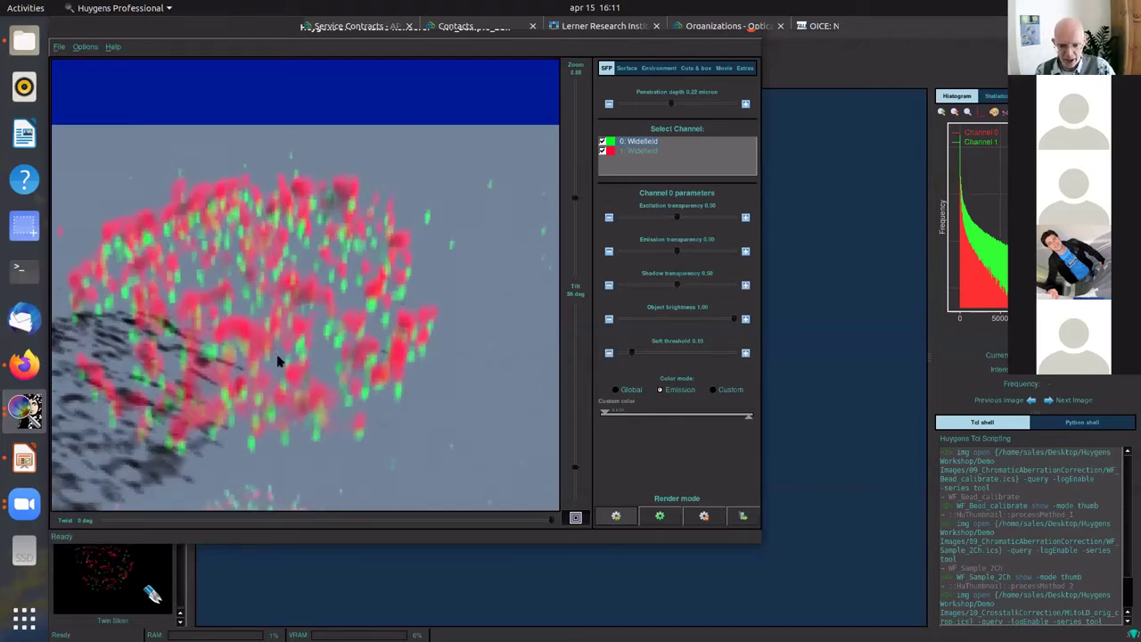
{"action": "left_click_drag", "start_coordinate": [298, 400], "coordinate": [450, 419]}
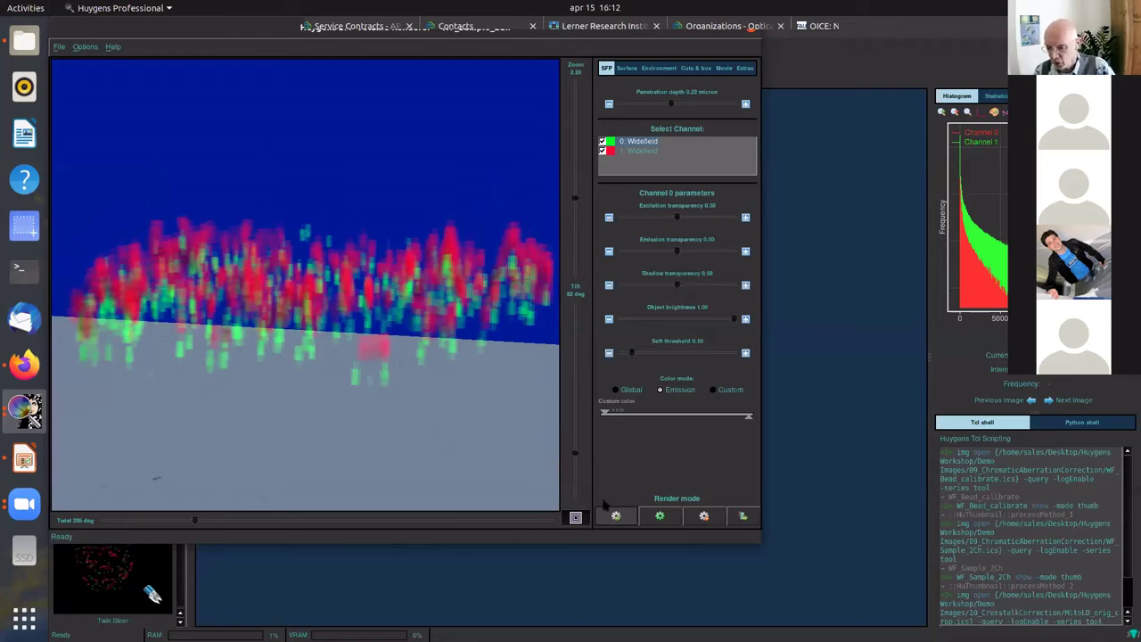
{"action": "left_click", "coordinate": [657, 516]}
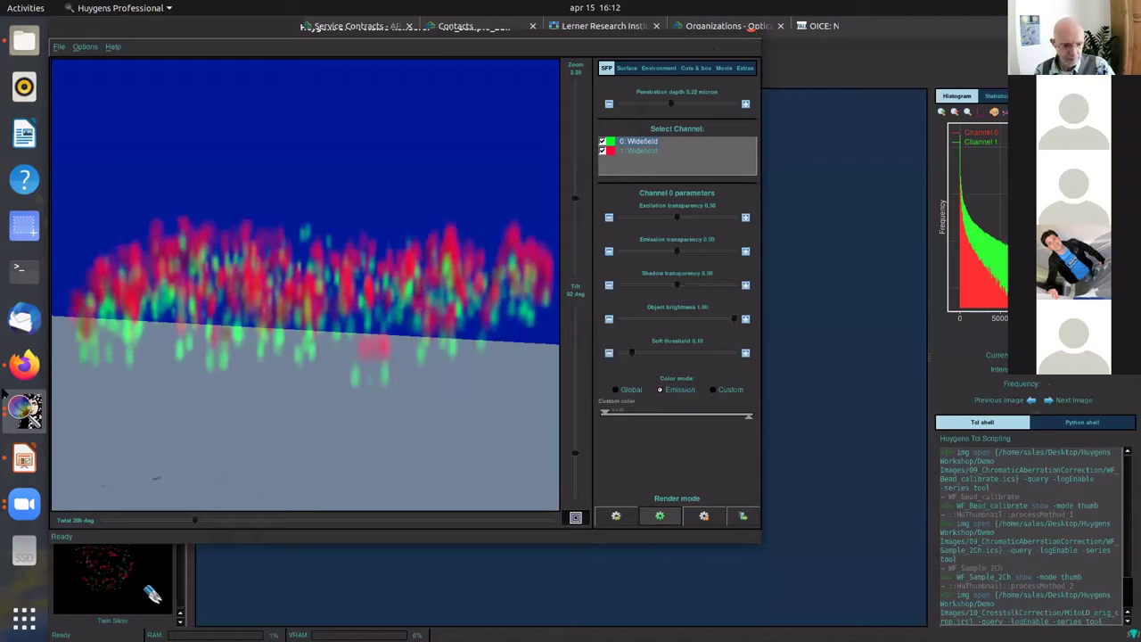
{"action": "left_click", "coordinate": [25, 411]}
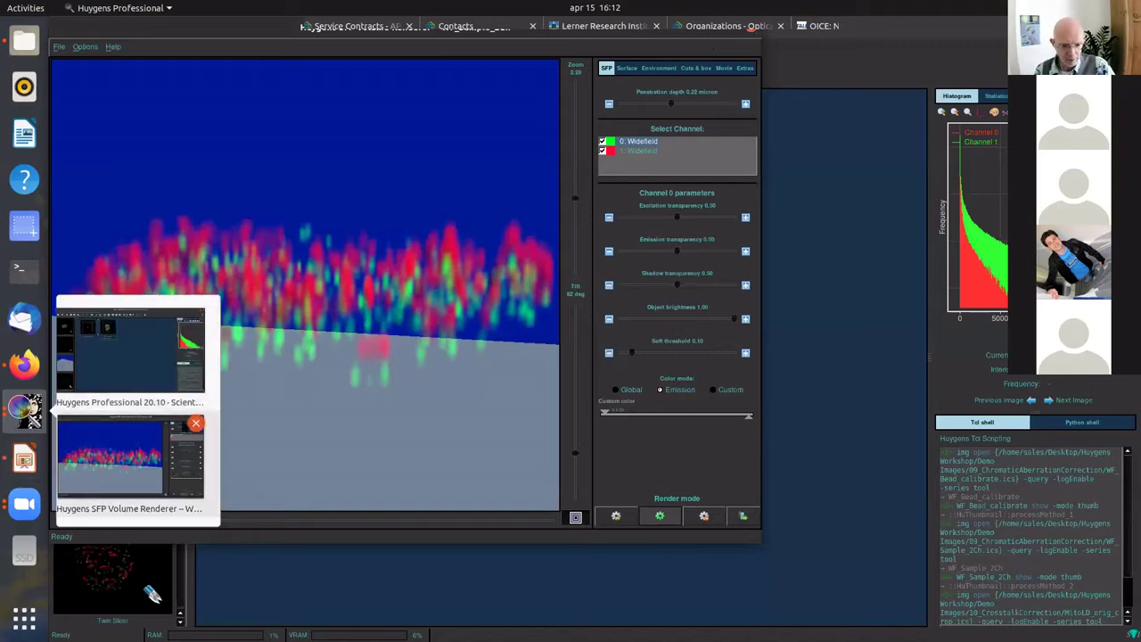
{"action": "left_click", "coordinate": [190, 428]}
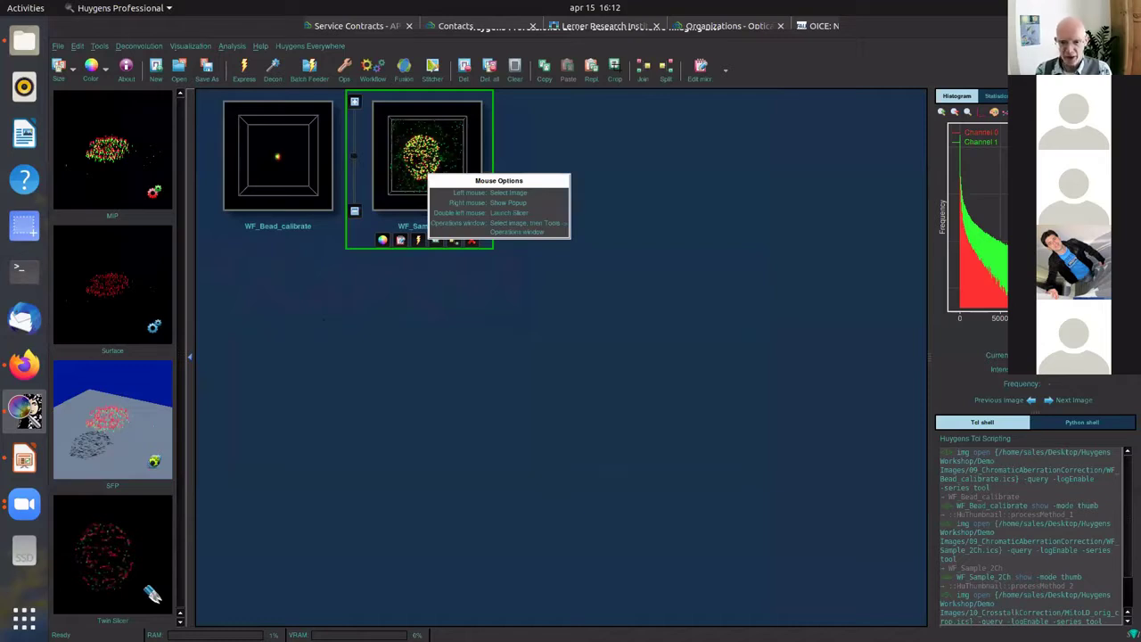
- Open the WF_Bead_calibrate image in the Chromatic Aberration Corrector
{"action": "left_click", "coordinate": [277, 156]}
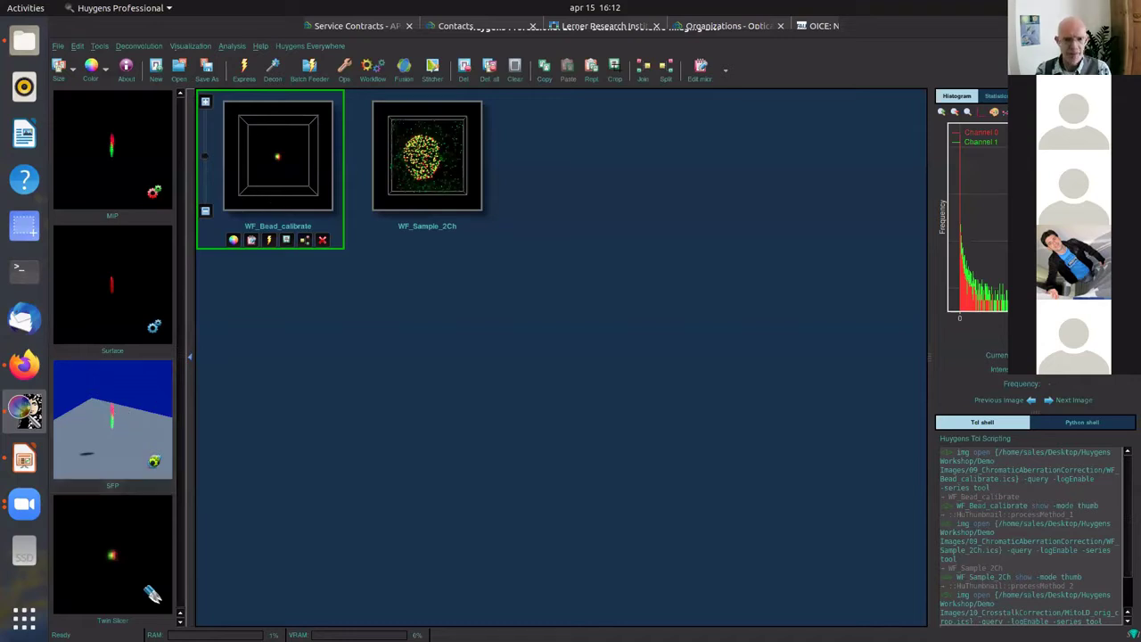
{"action": "left_click", "coordinate": [139, 46]}
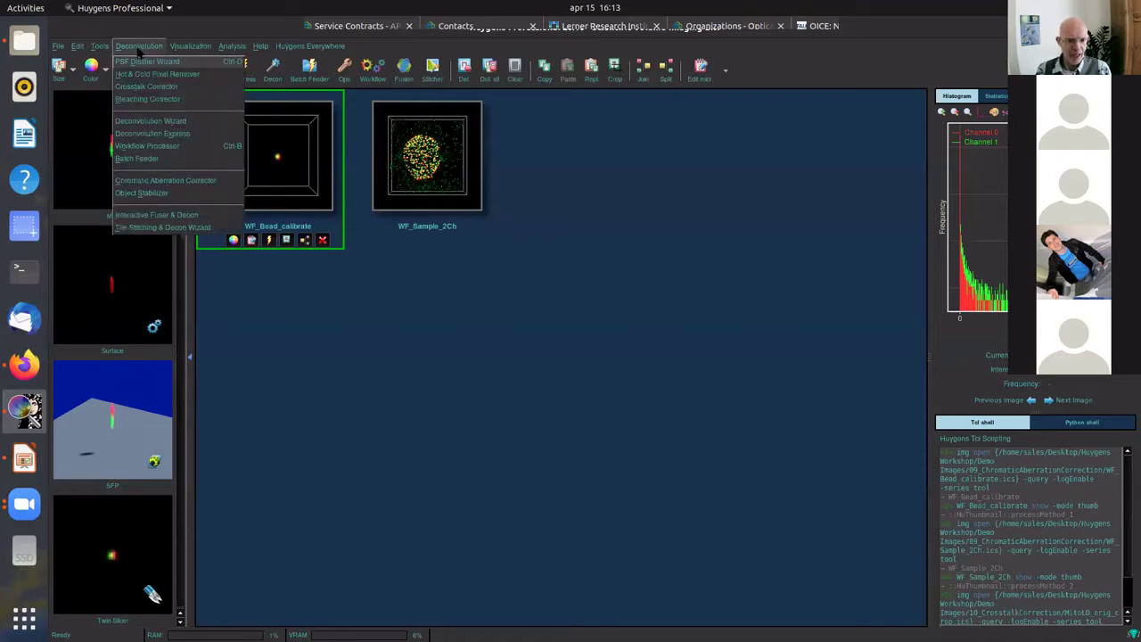
{"action": "left_click", "coordinate": [138, 181]}
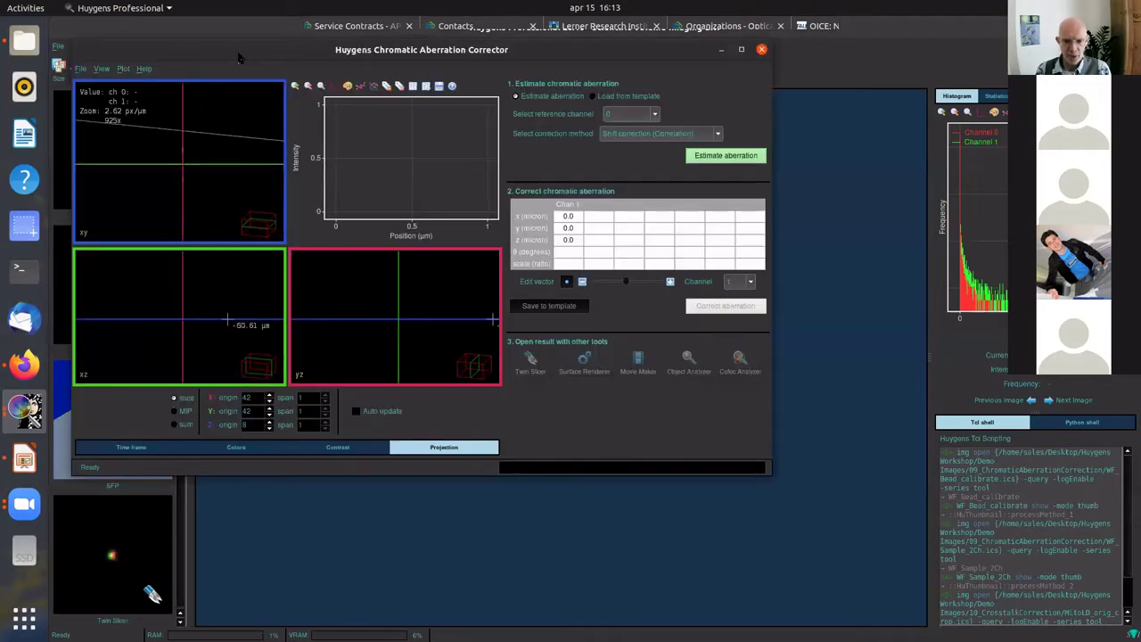
{"action": "left_click_drag", "start_coordinate": [238, 58], "coordinate": [264, 80]}
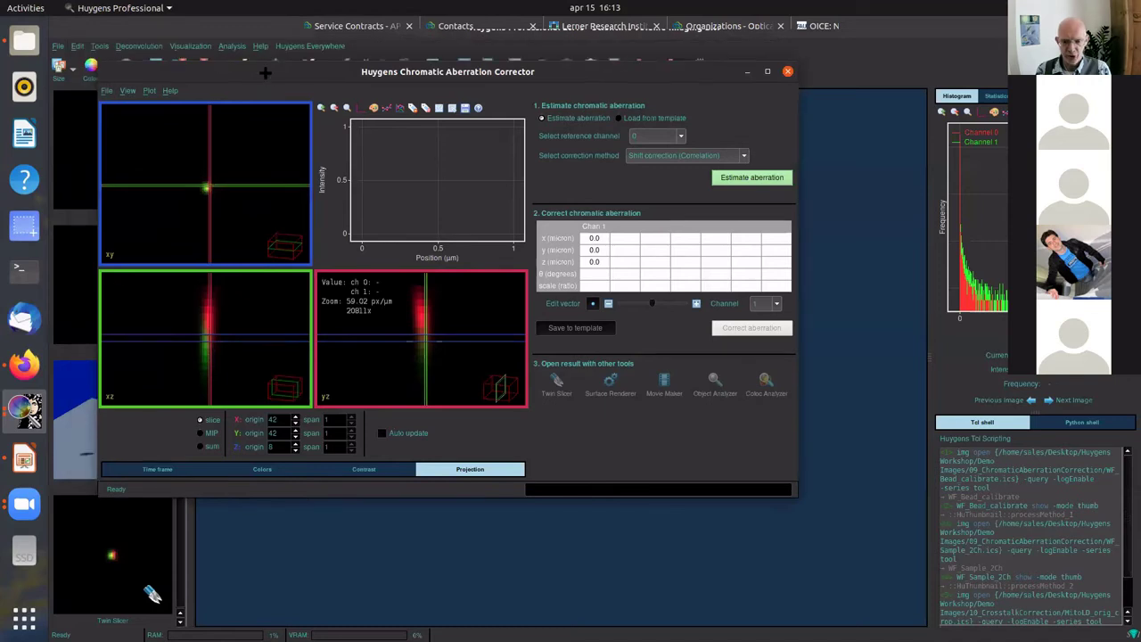
- Move through the bead's xz slices to examine the offset between the red and green channels
{"action": "left_click", "coordinate": [236, 187]}
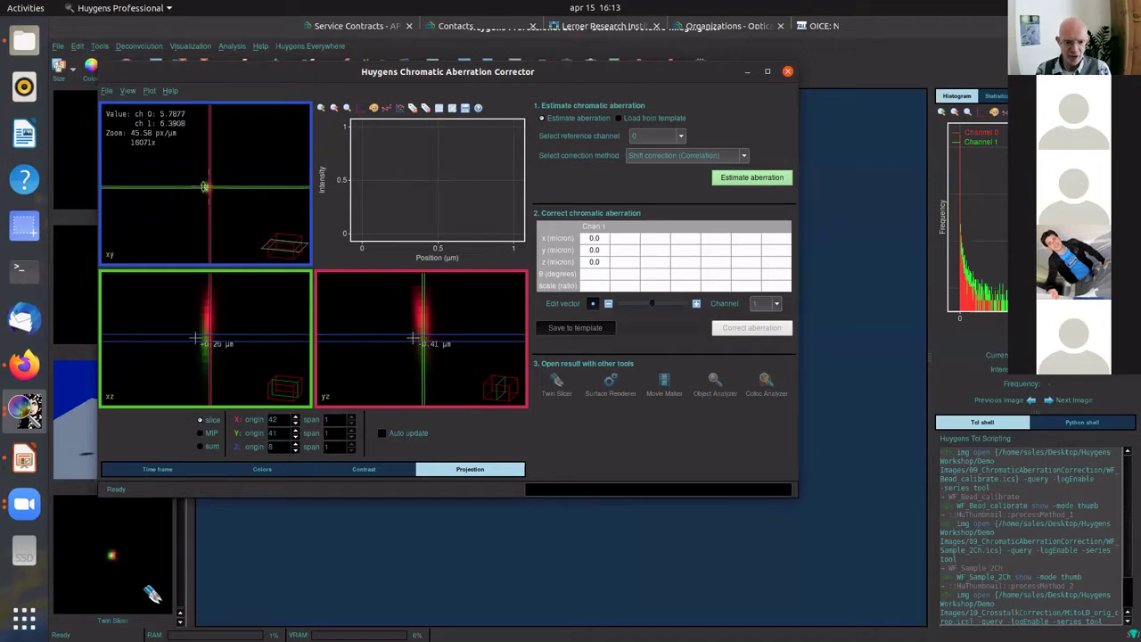
{"action": "scroll", "coordinate": [196, 337], "scroll_direction": "down", "scroll_amount": 1}
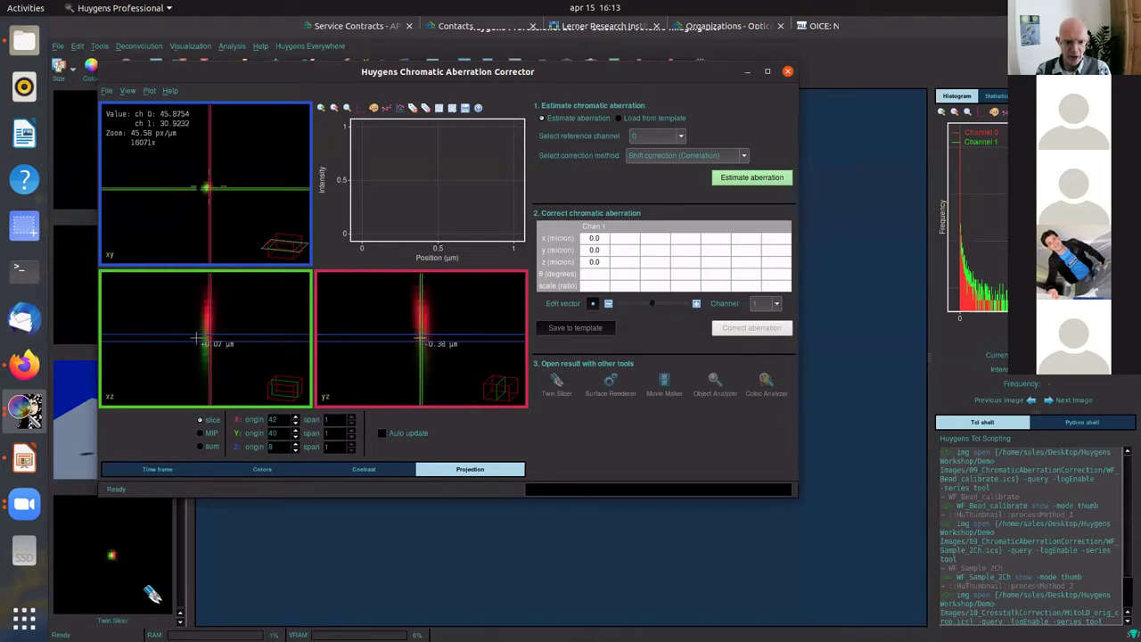
{"action": "scroll", "coordinate": [196, 337], "scroll_direction": "up", "scroll_amount": 4}
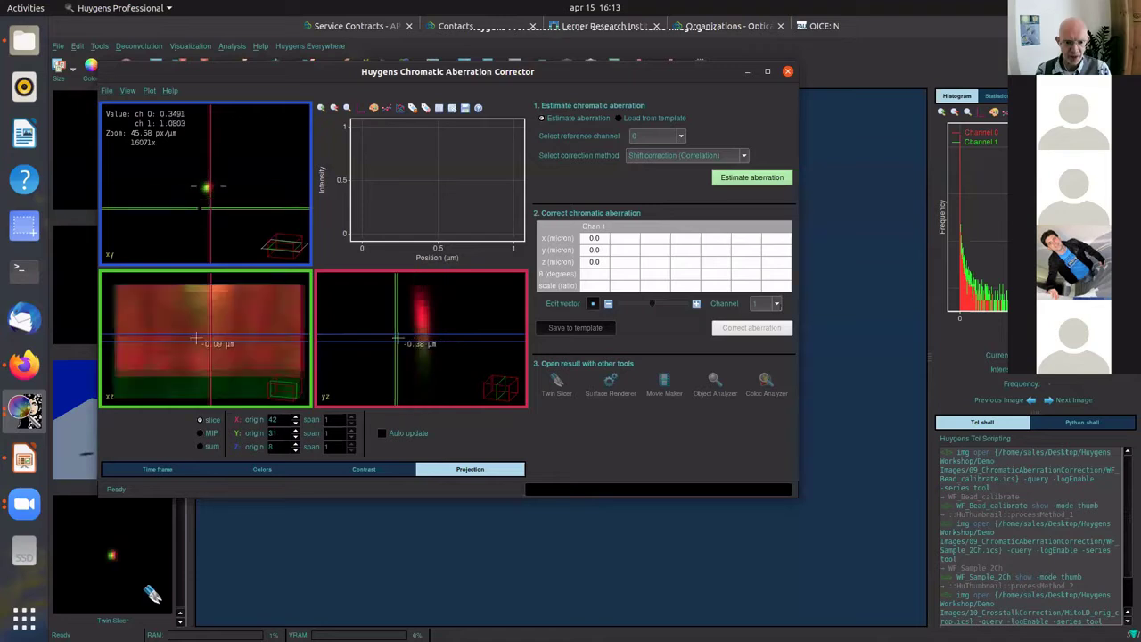
{"action": "scroll", "coordinate": [194, 337], "scroll_direction": "up", "scroll_amount": 13}
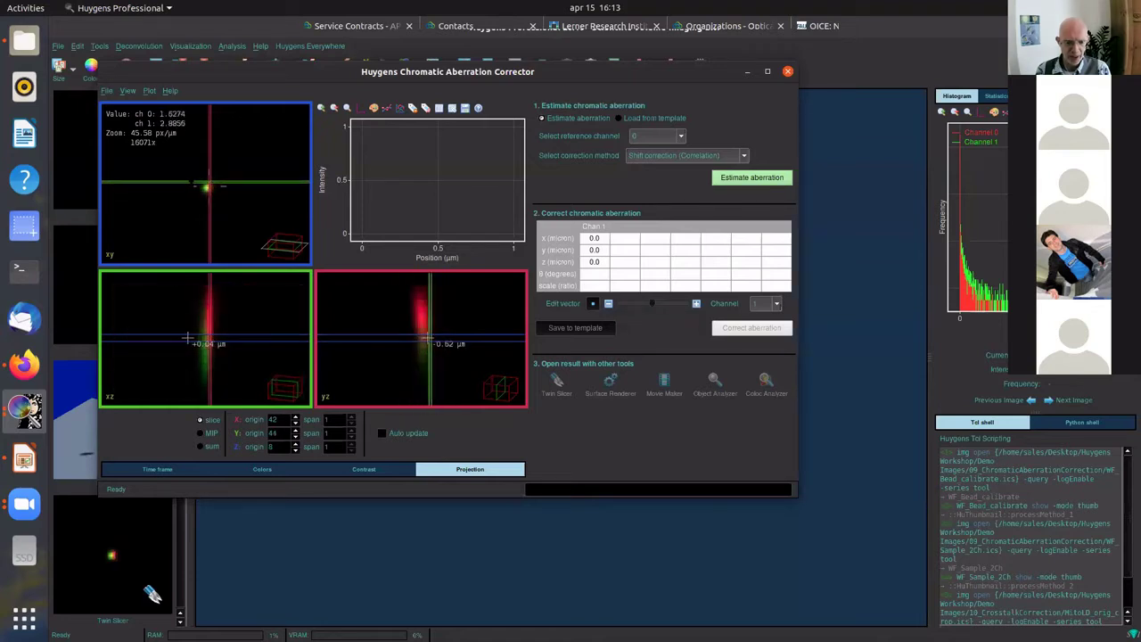
{"action": "scroll", "coordinate": [187, 337], "scroll_direction": "down", "scroll_amount": 2}
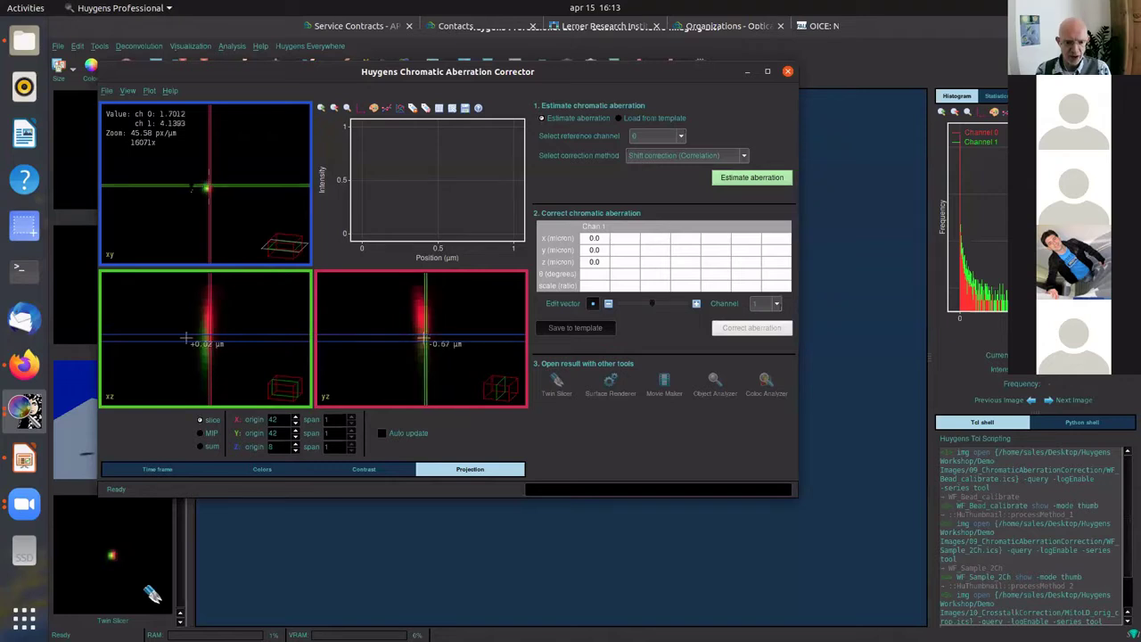
{"action": "scroll", "coordinate": [186, 337], "scroll_direction": "down", "scroll_amount": 1}
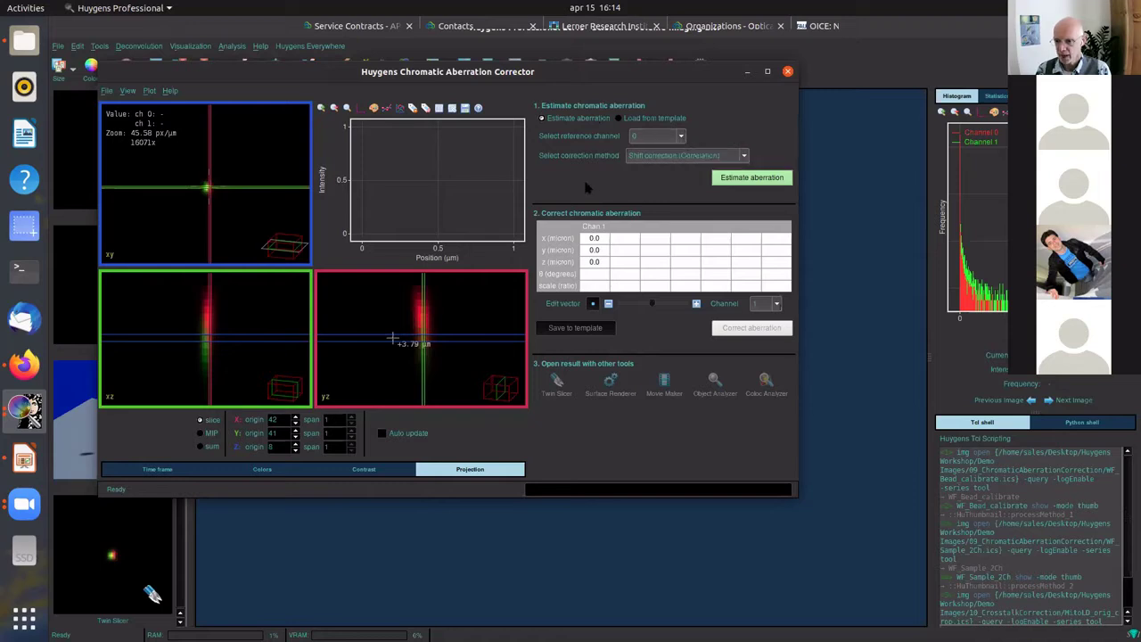
- Estimate the bead's chromatic aberration using the Full correction (Correlation) method with channel 0 as reference
{"action": "left_click", "coordinate": [648, 158]}
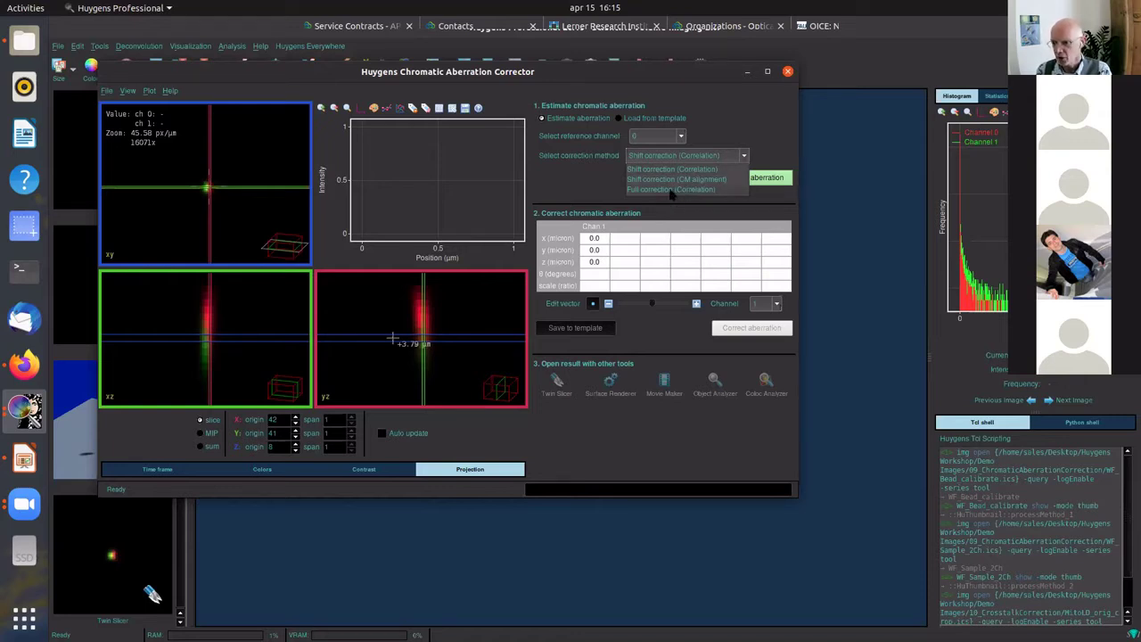
{"action": "left_click", "coordinate": [671, 190]}
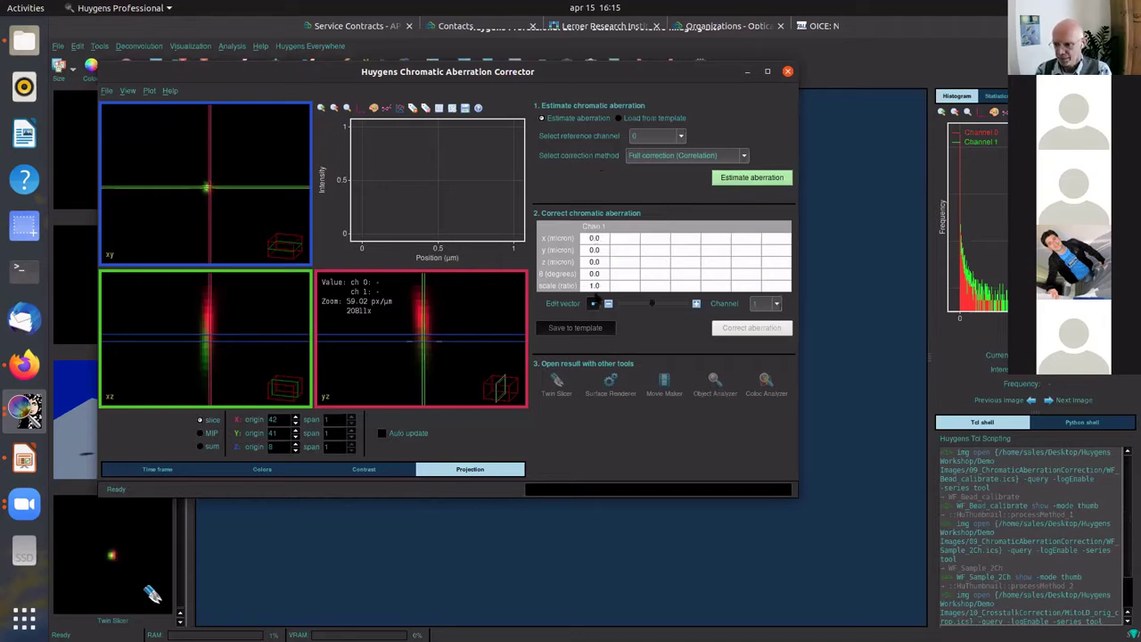
{"action": "left_click", "coordinate": [766, 178]}
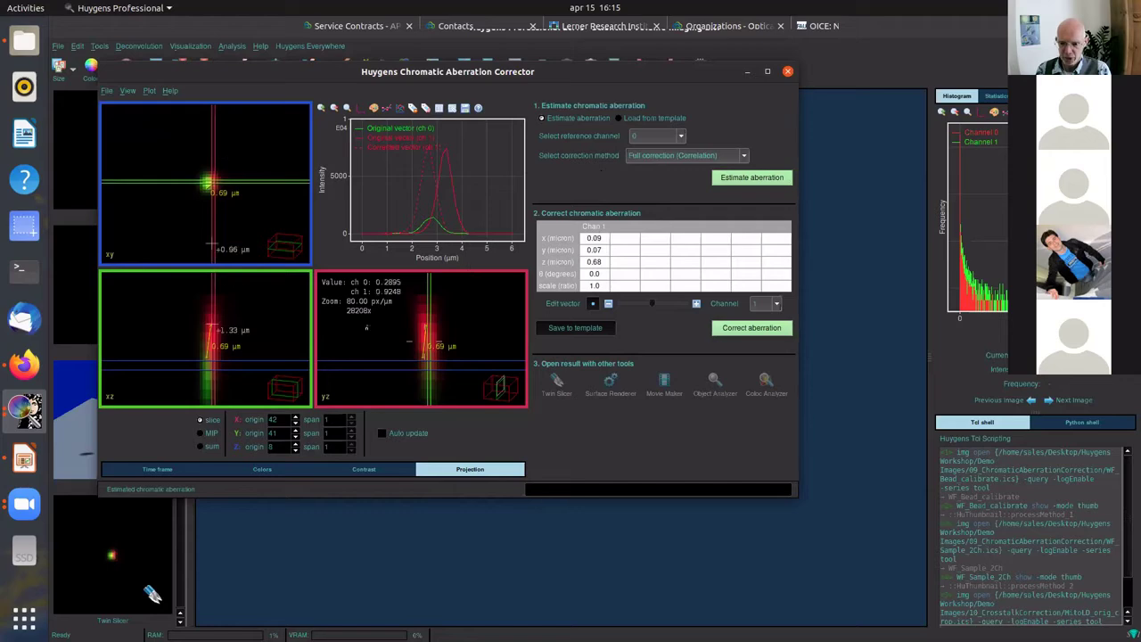
- Try scaling the channel 1 correction vector down to zero and back up, and reset it to the estimated values
{"action": "scroll", "coordinate": [421, 341], "scroll_direction": "up", "scroll_amount": 2}
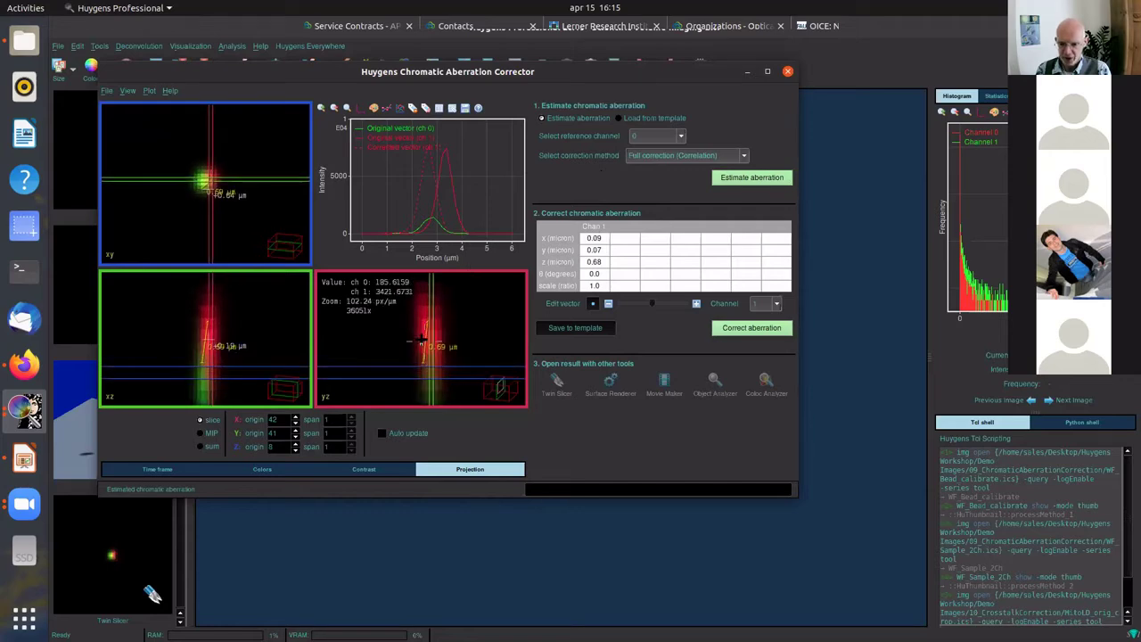
{"action": "scroll", "coordinate": [420, 340], "scroll_direction": "up", "scroll_amount": 5}
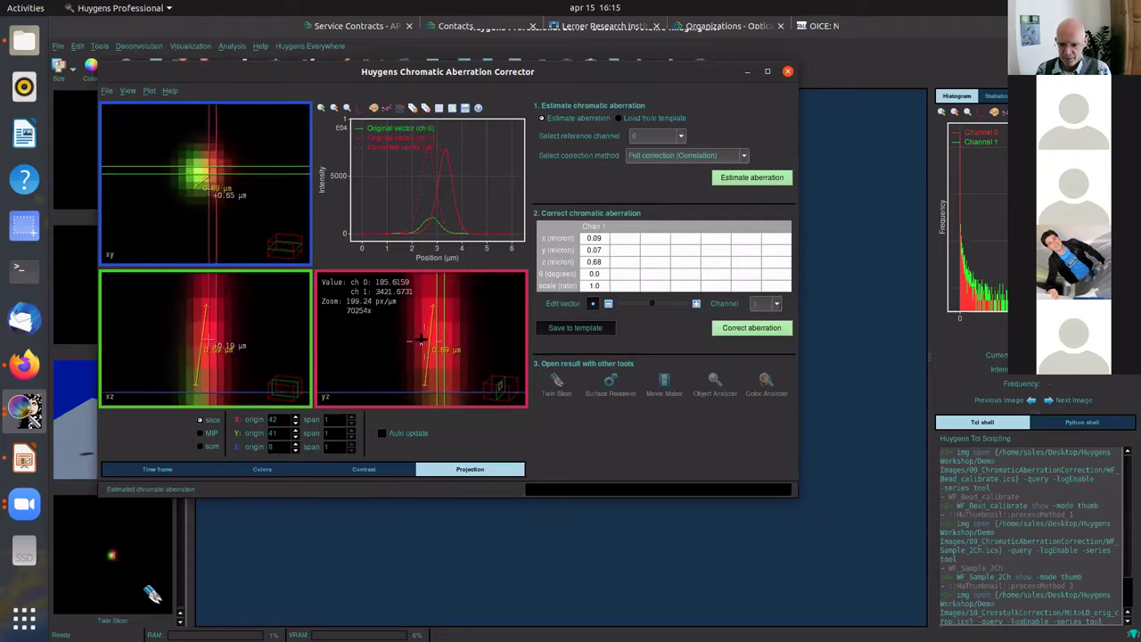
{"action": "scroll", "coordinate": [420, 340], "scroll_direction": "up", "scroll_amount": 1}
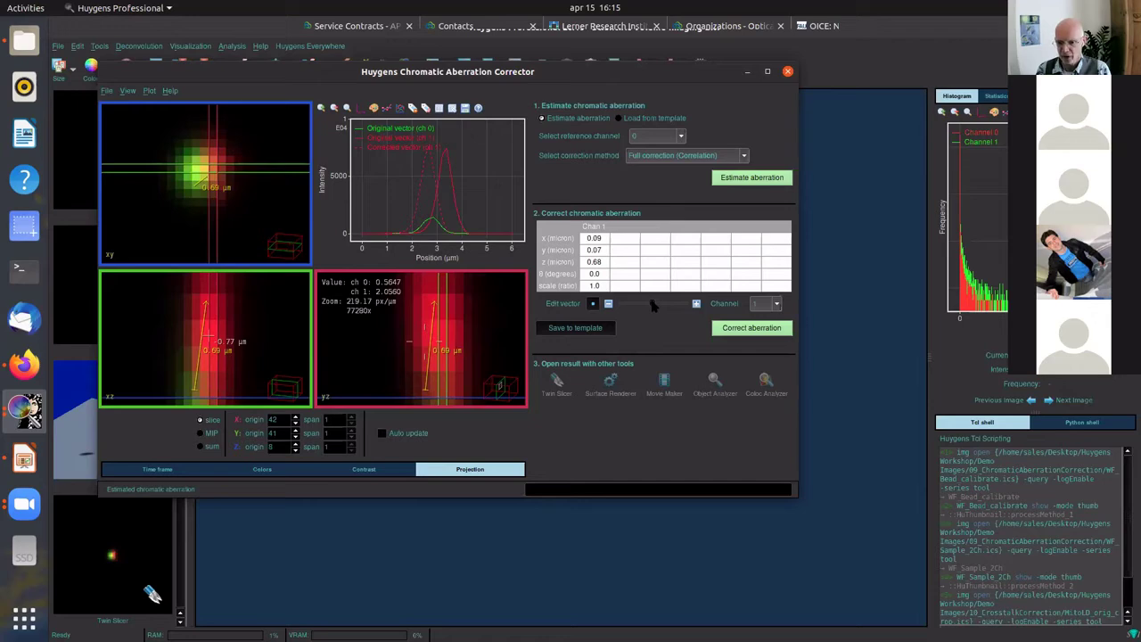
{"action": "left_click_drag", "start_coordinate": [653, 305], "coordinate": [613, 306]}
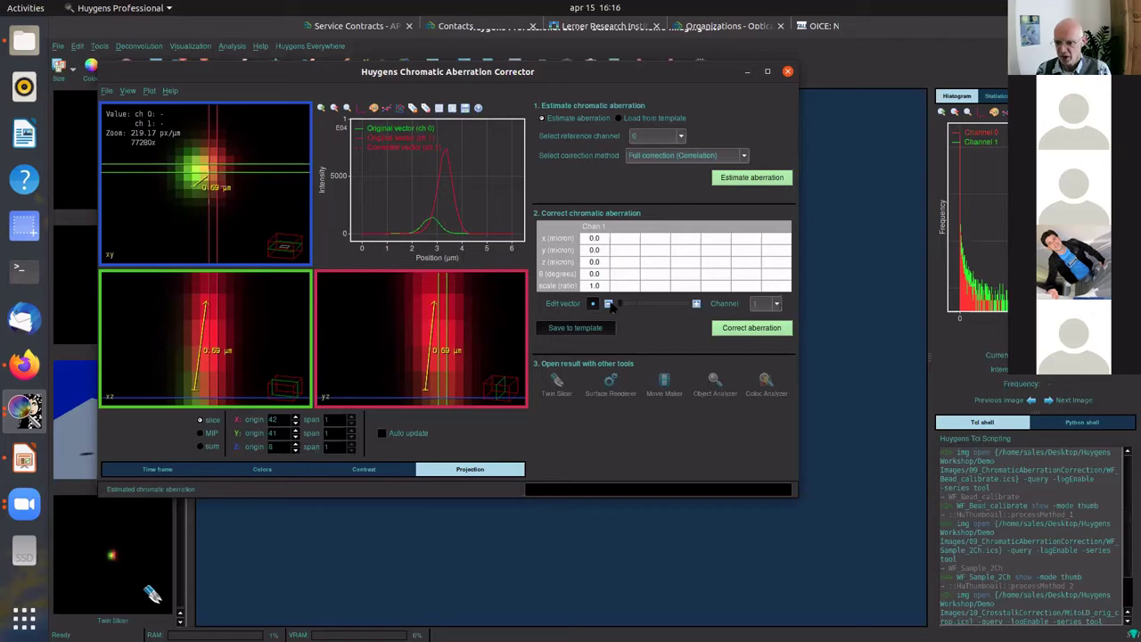
{"action": "left_click_drag", "start_coordinate": [622, 306], "coordinate": [654, 307]}
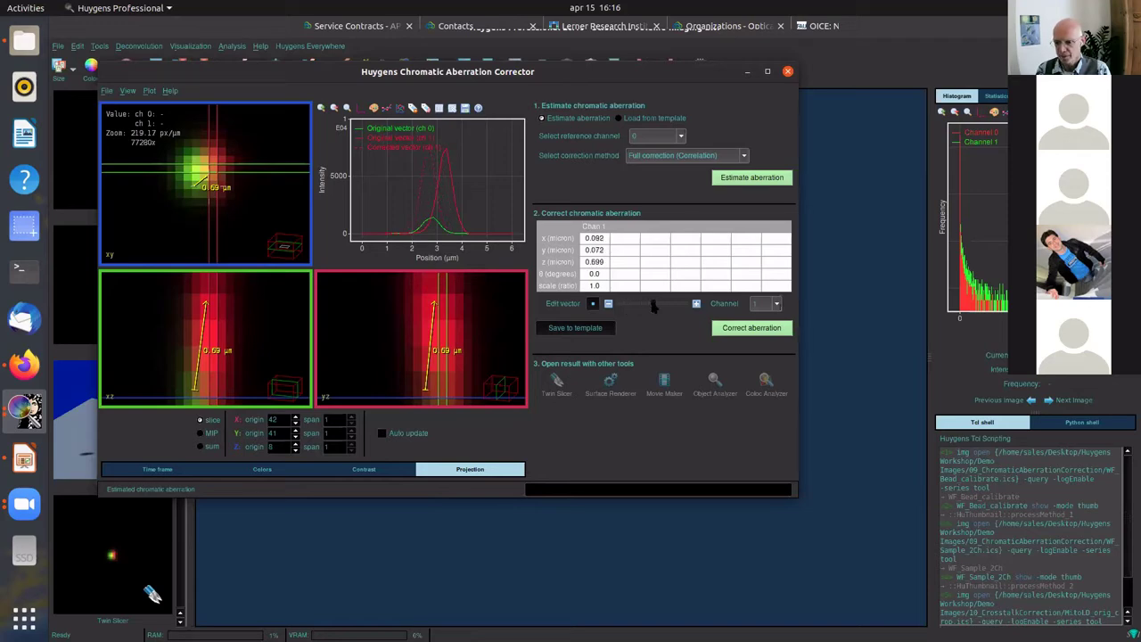
{"action": "left_click", "coordinate": [594, 306]}
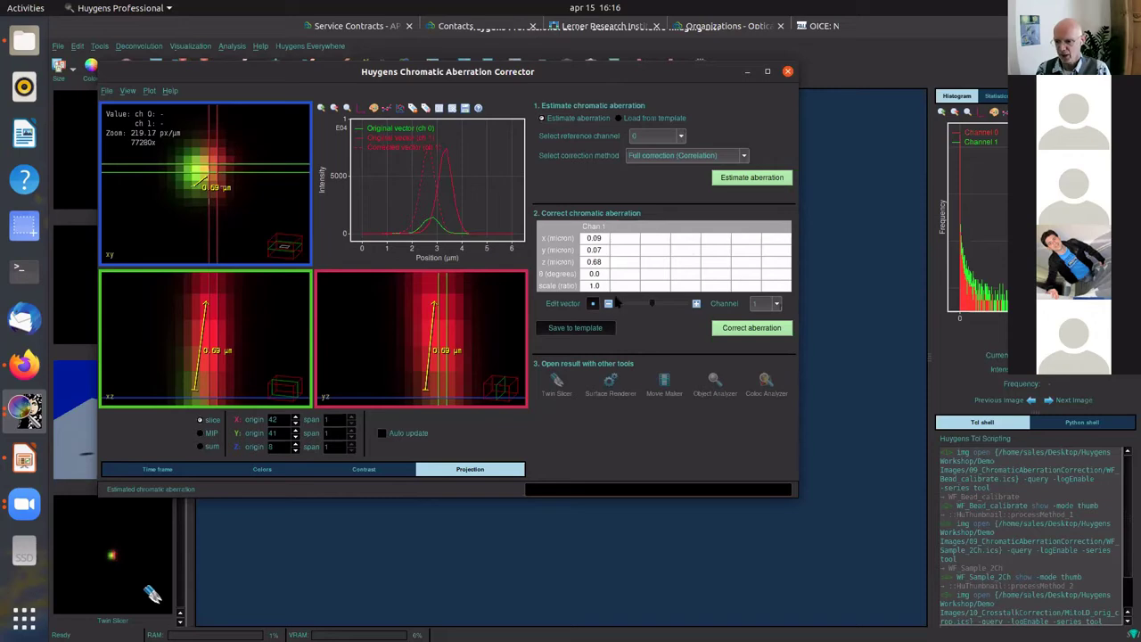
- Save the estimated aberration as the template cShift_2021-04-15.hgsc
{"action": "left_click", "coordinate": [577, 330]}
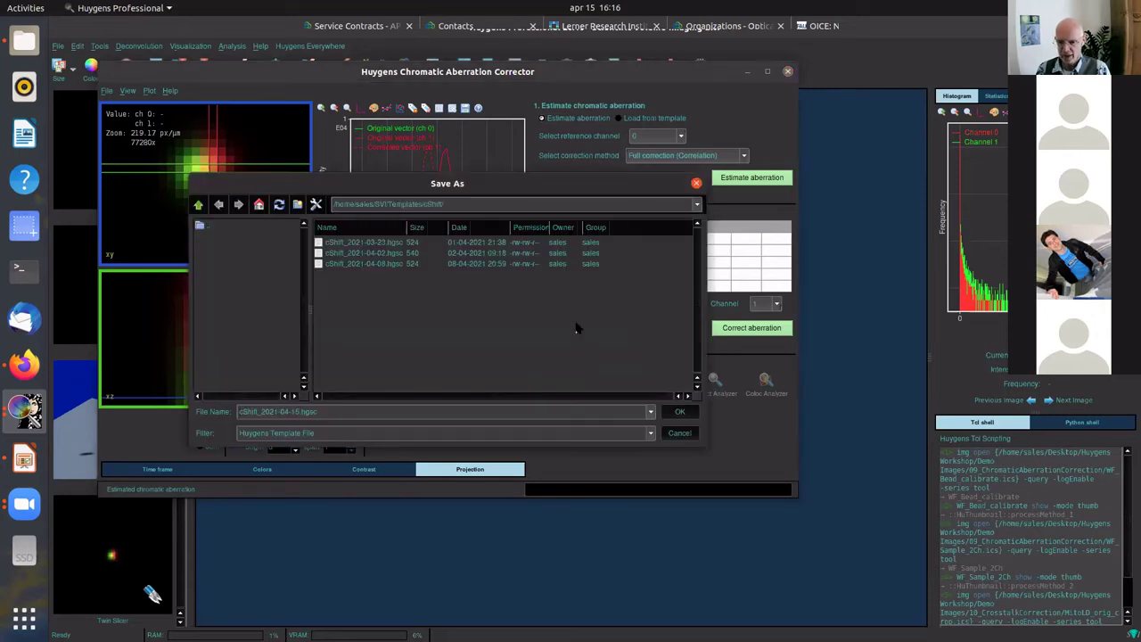
{"action": "left_click", "coordinate": [679, 412]}
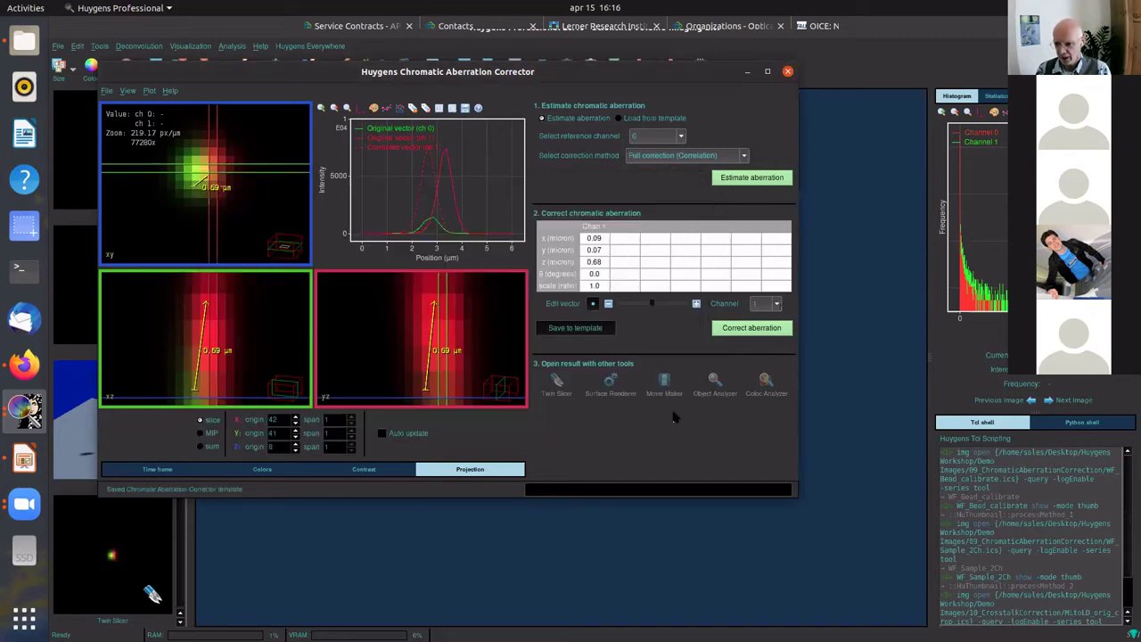
- Correct the bead image's chromatic aberration, close the corrector, and rotate the aligned bead's thumbnail to a side view
{"action": "left_click", "coordinate": [753, 328]}
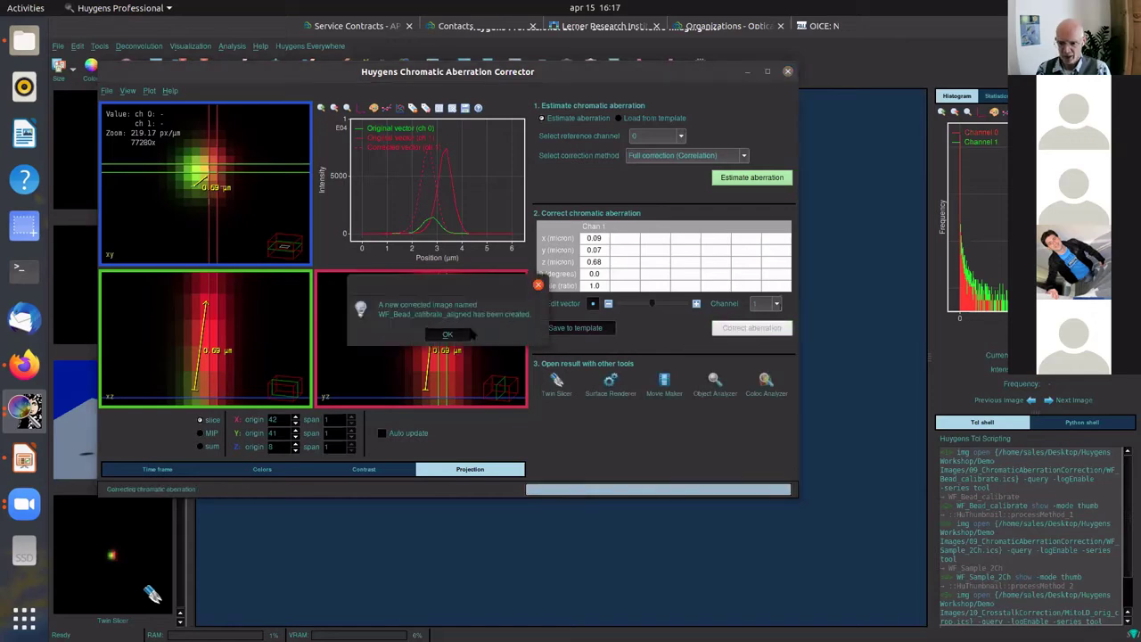
{"action": "left_click", "coordinate": [447, 336]}
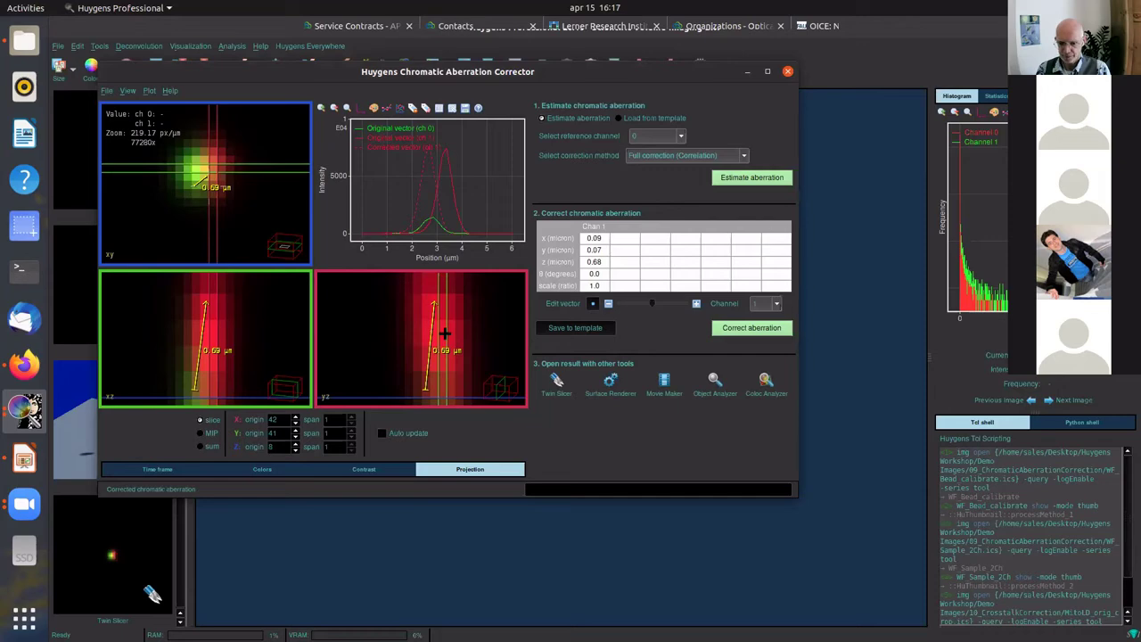
{"action": "left_click", "coordinate": [788, 71]}
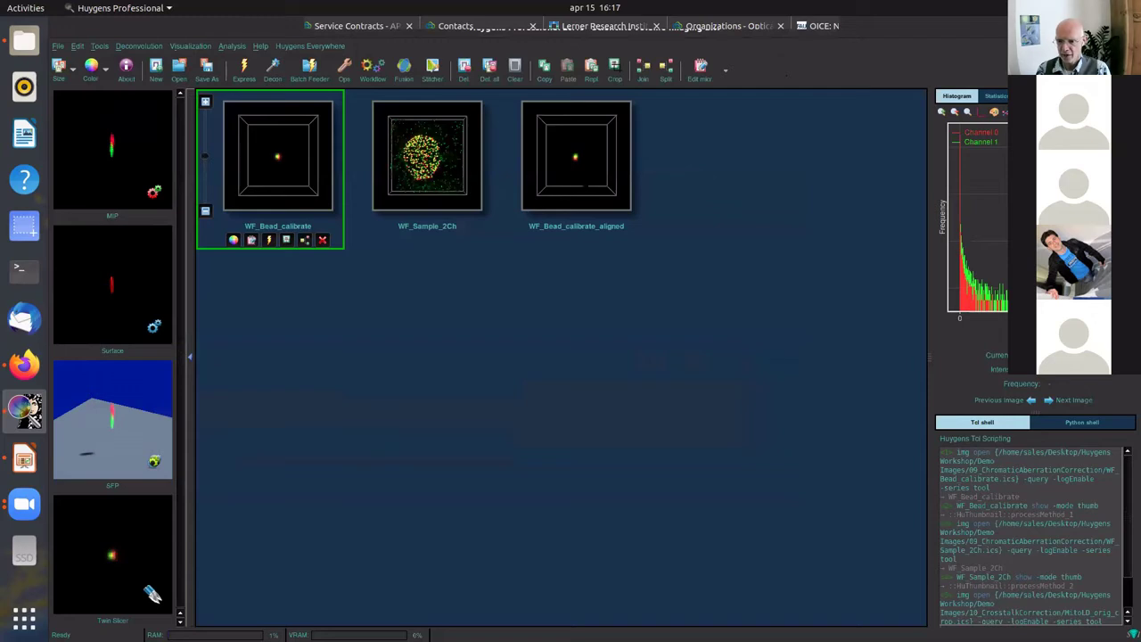
{"action": "left_click", "coordinate": [584, 186]}
{"action": "left_click_drag", "start_coordinate": [585, 186], "coordinate": [587, 180]}
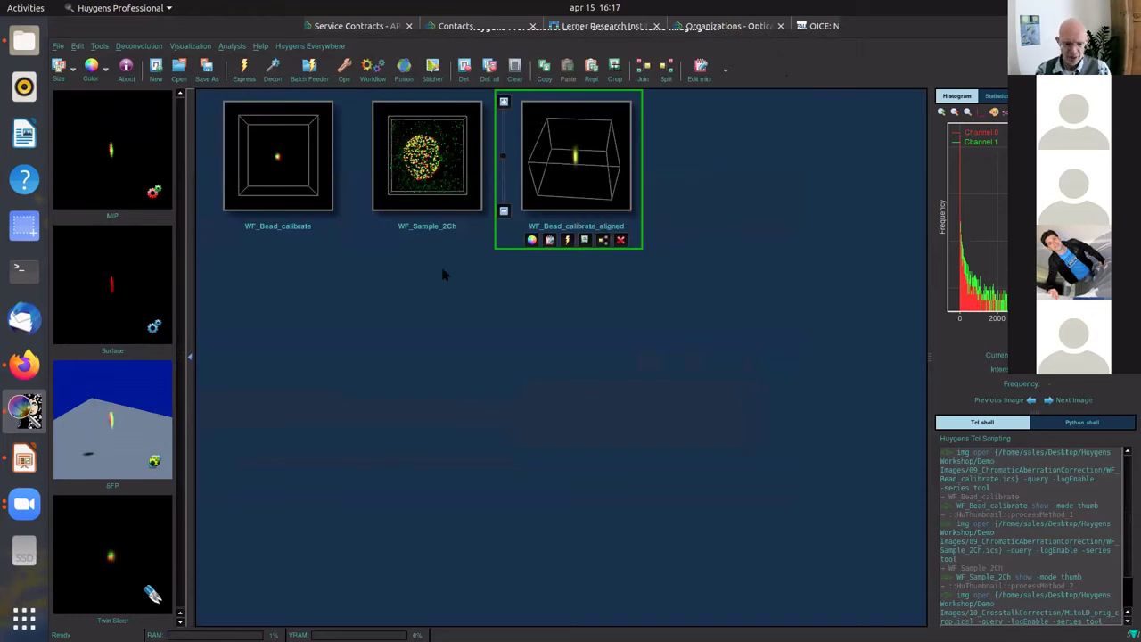
- Inspect the aligned bead in the SFP renderer from a rotated viewpoint and close the renderer
{"action": "double_click", "coordinate": [113, 423]}
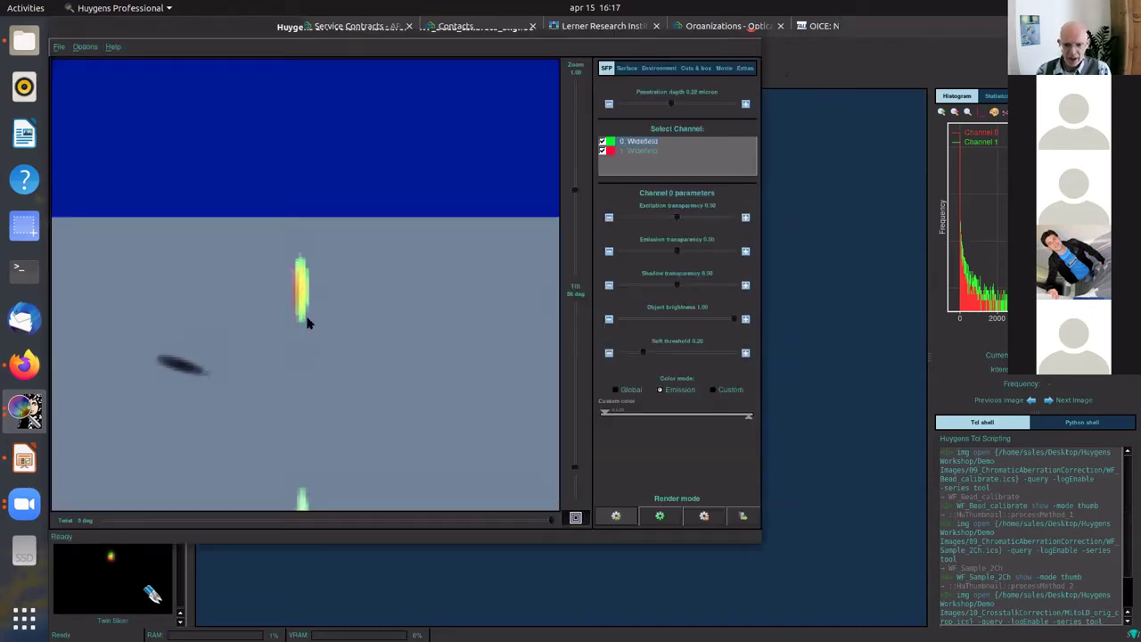
{"action": "left_click_drag", "start_coordinate": [306, 321], "coordinate": [374, 307]}
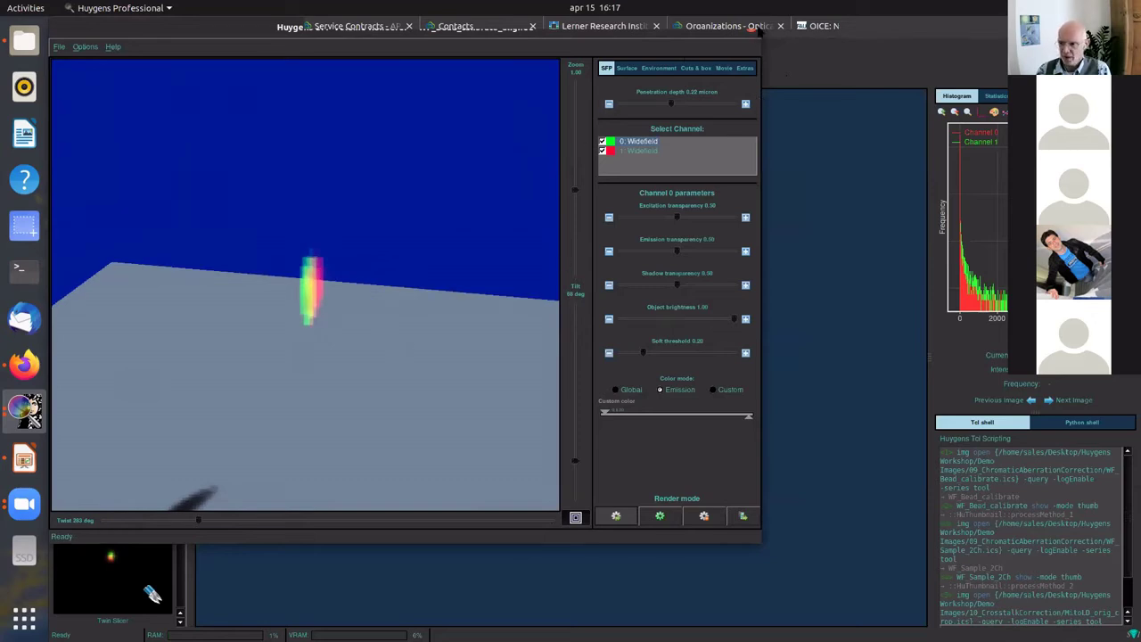
{"action": "left_click", "coordinate": [753, 28]}
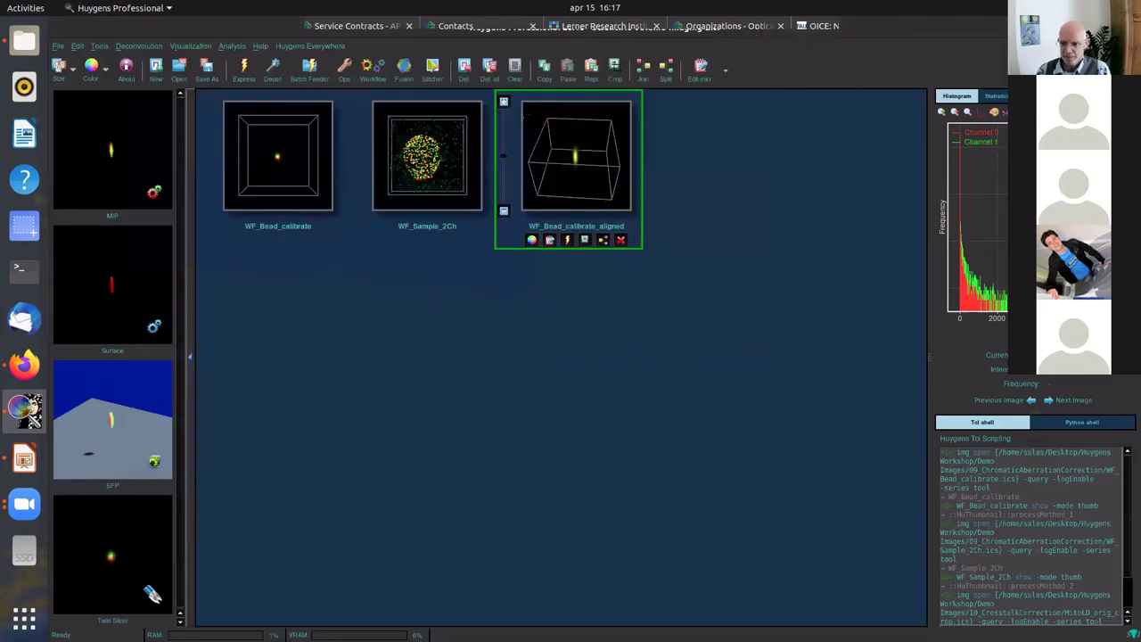
- Show WF_Bead_calibrate beside WF_Bead_calibrate_aligned in the Twin Slicer, using the xz orientation
{"action": "left_click", "coordinate": [283, 173]}
{"action": "right_click", "coordinate": [283, 173]}
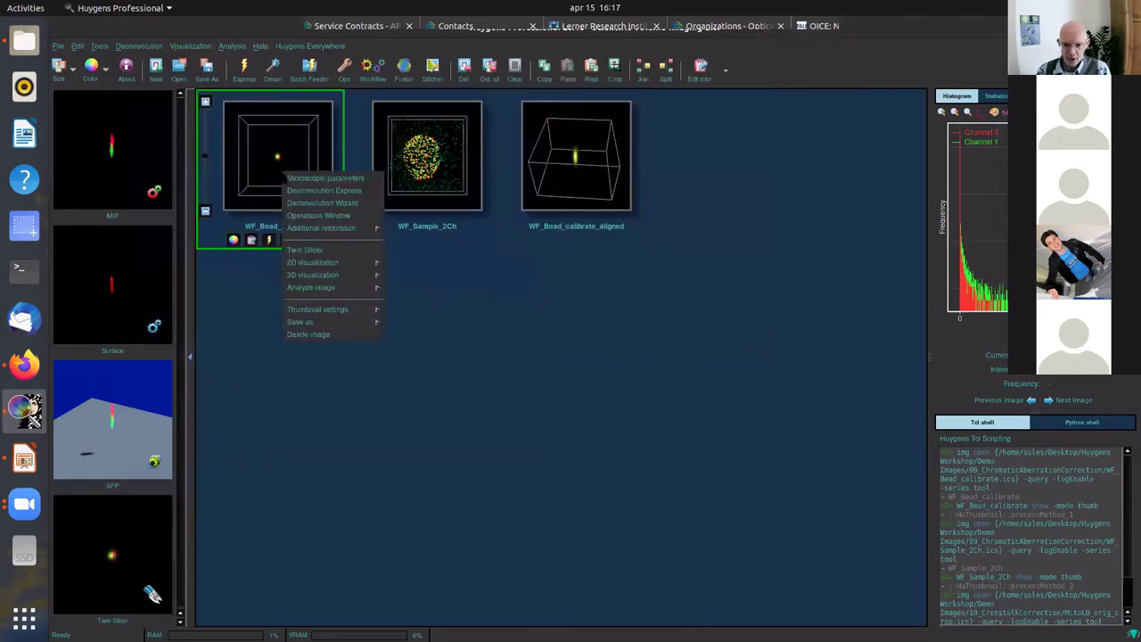
{"action": "left_click", "coordinate": [300, 250]}
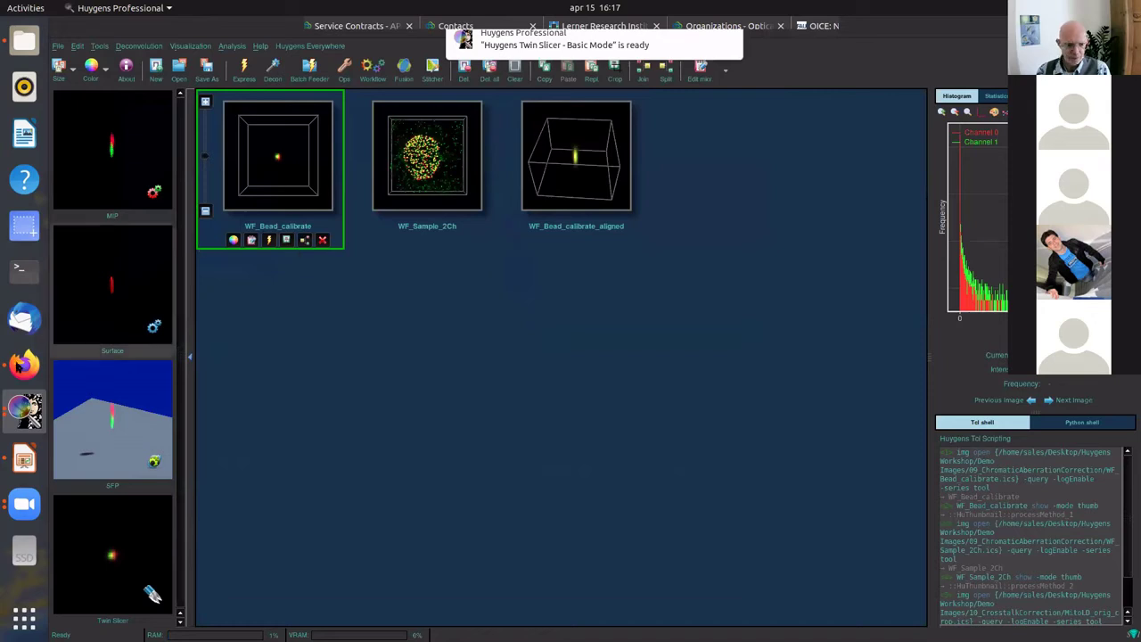
{"action": "left_click", "coordinate": [27, 412]}
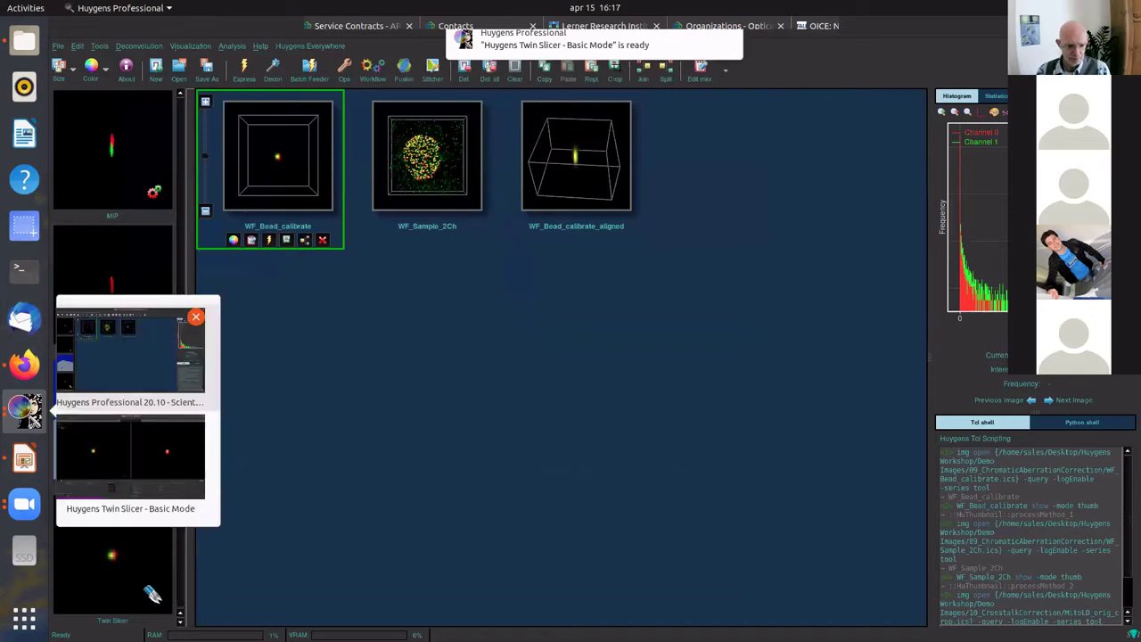
{"action": "left_click", "coordinate": [116, 431]}
{"action": "left_click", "coordinate": [286, 548]}
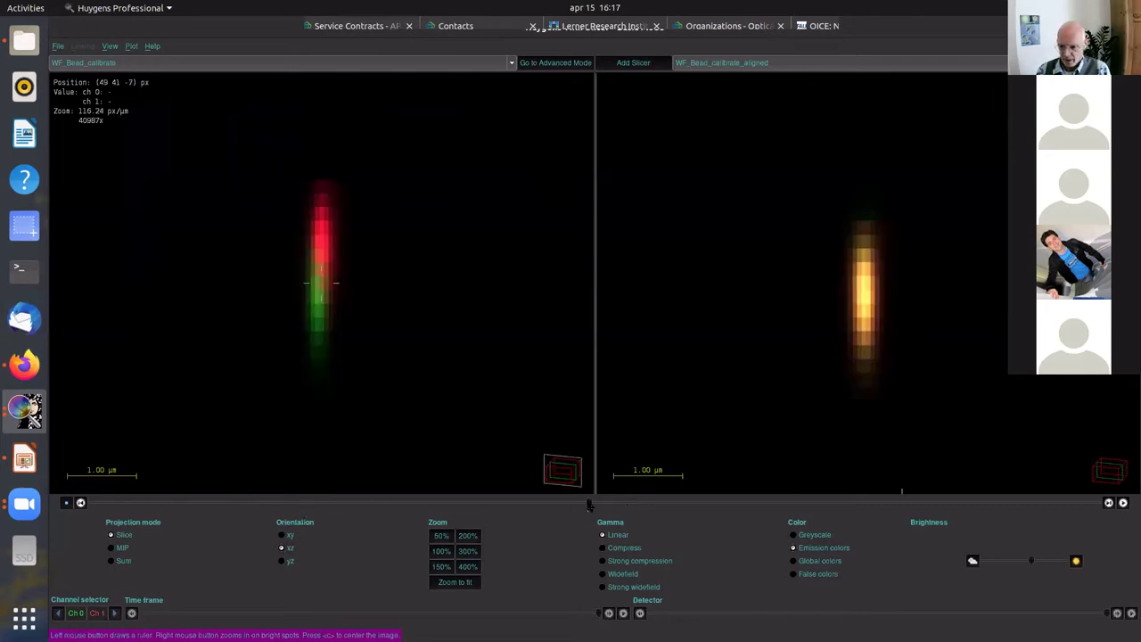
- Compare the original and aligned beads at a shifted slice position with strong compression gamma, and close the Twin Slicer
{"action": "left_click_drag", "start_coordinate": [588, 505], "coordinate": [580, 506]}
{"action": "left_click", "coordinate": [628, 547]}
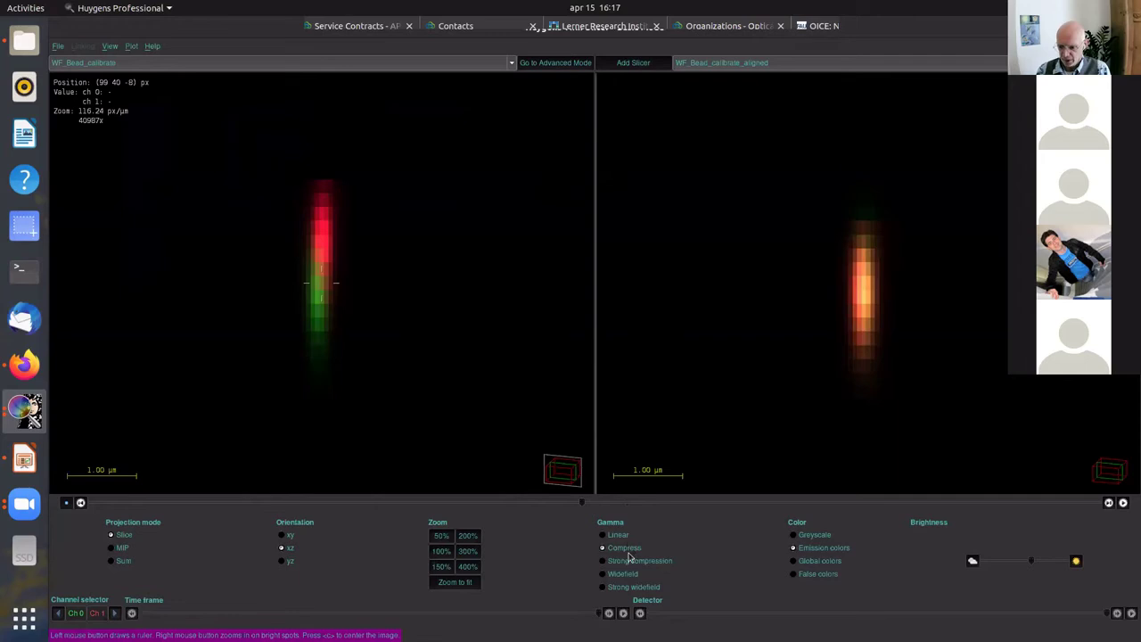
{"action": "left_click", "coordinate": [627, 561]}
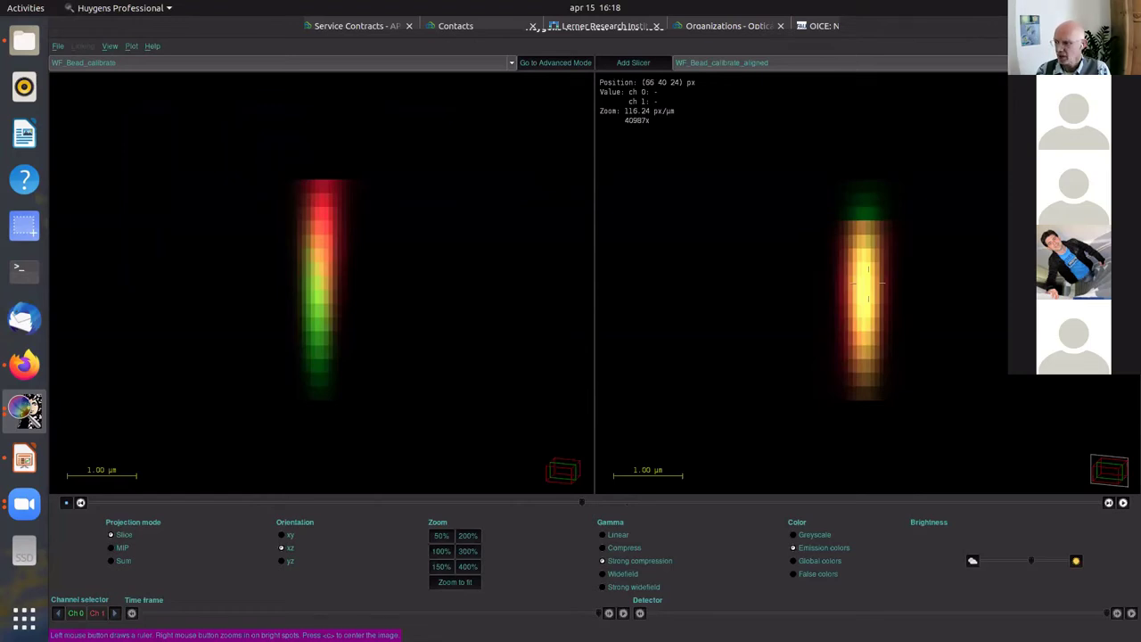
{"action": "left_click", "coordinate": [1129, 28]}
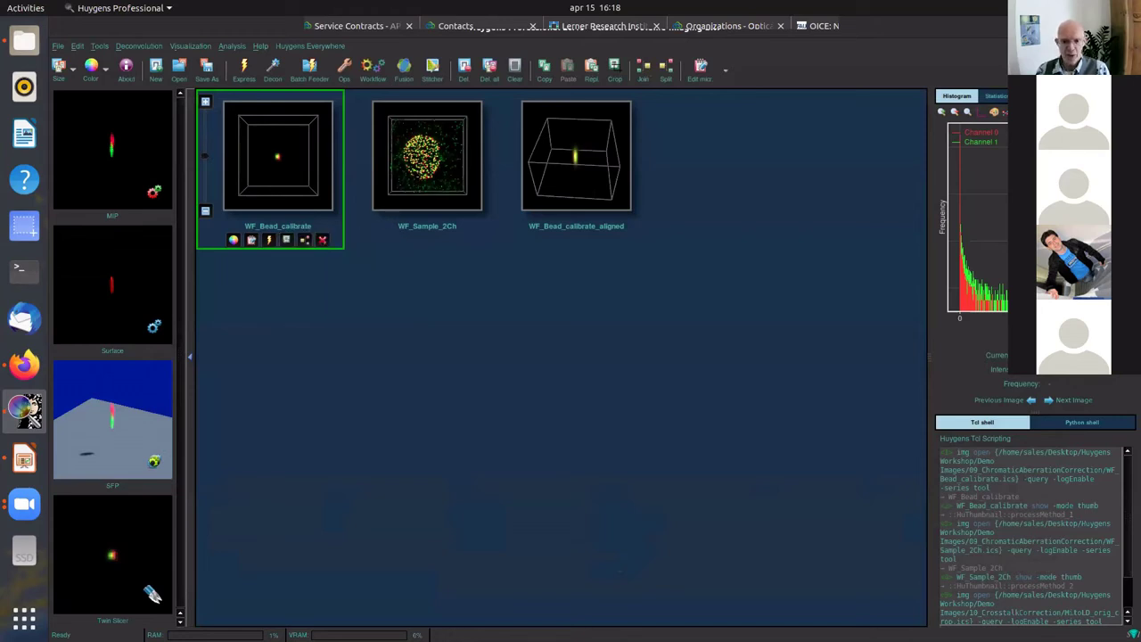
- Open WF_Sample_2Ch in the Chromatic Aberration Corrector and load the template cShift_2021-04-15
{"action": "left_click", "coordinate": [412, 174]}
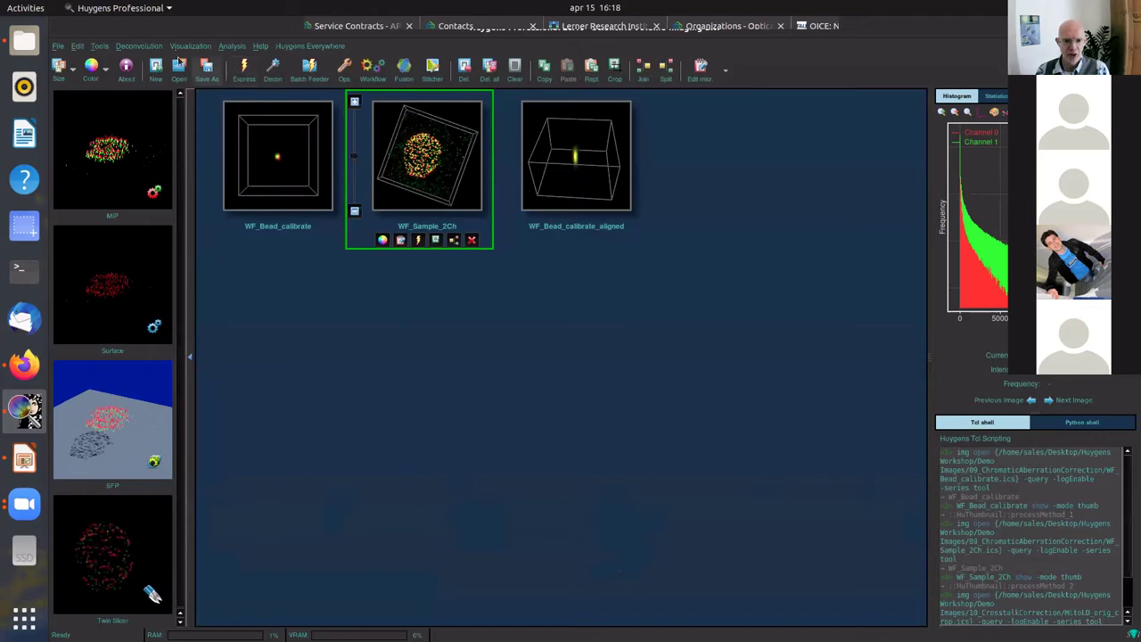
{"action": "left_click", "coordinate": [138, 48]}
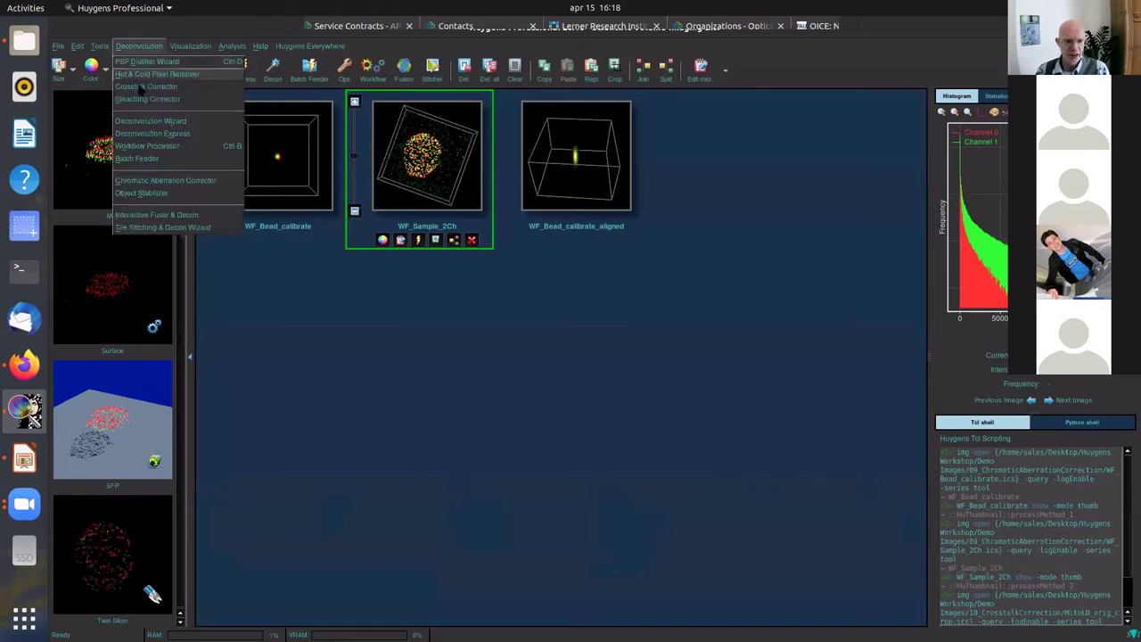
{"action": "left_click", "coordinate": [150, 181]}
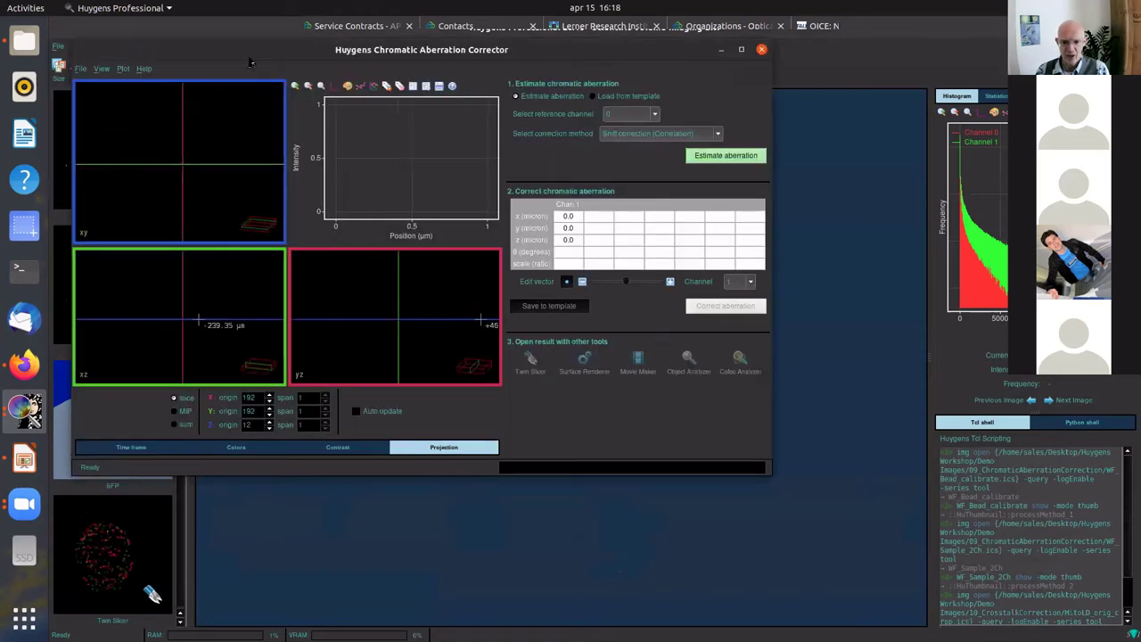
{"action": "left_click_drag", "start_coordinate": [250, 55], "coordinate": [272, 75]}
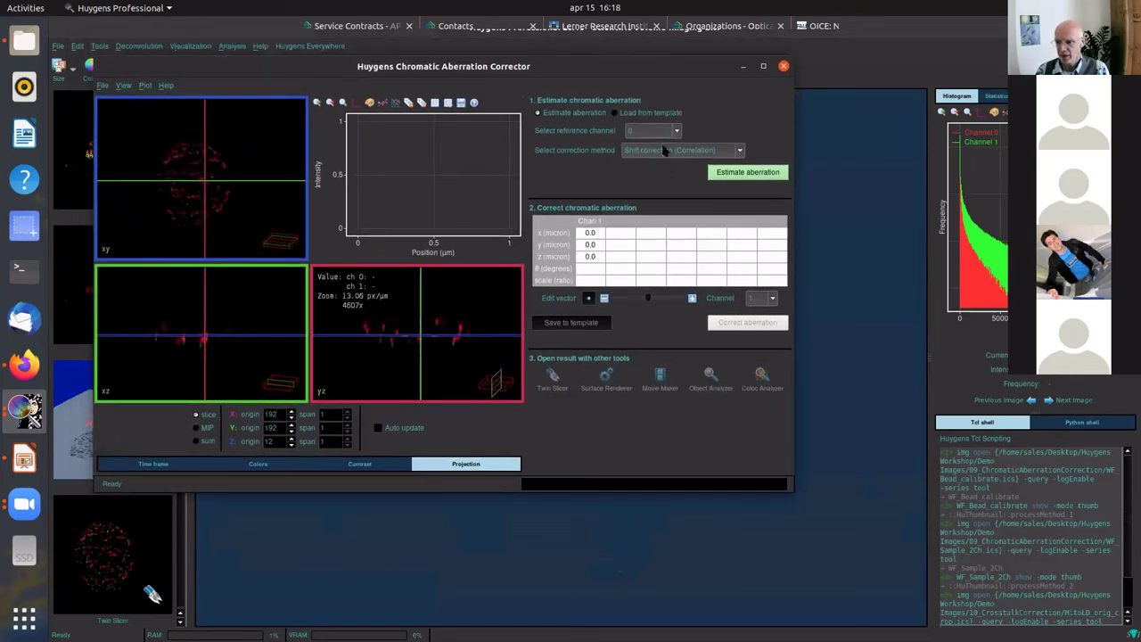
{"action": "left_click", "coordinate": [614, 113]}
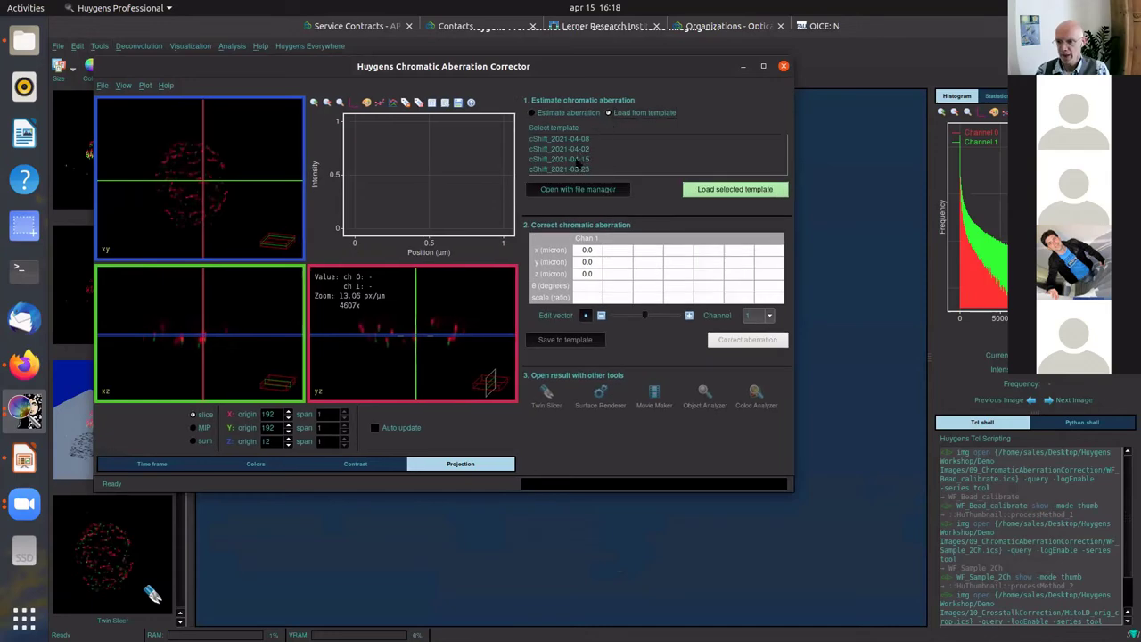
{"action": "left_click", "coordinate": [577, 159]}
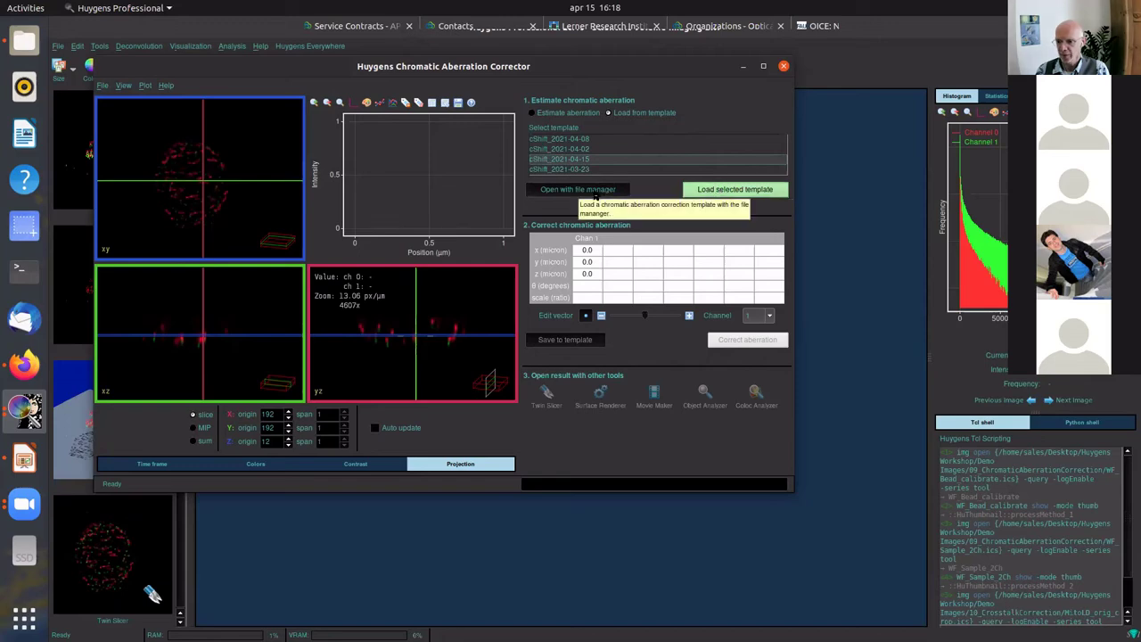
{"action": "left_click", "coordinate": [716, 190]}
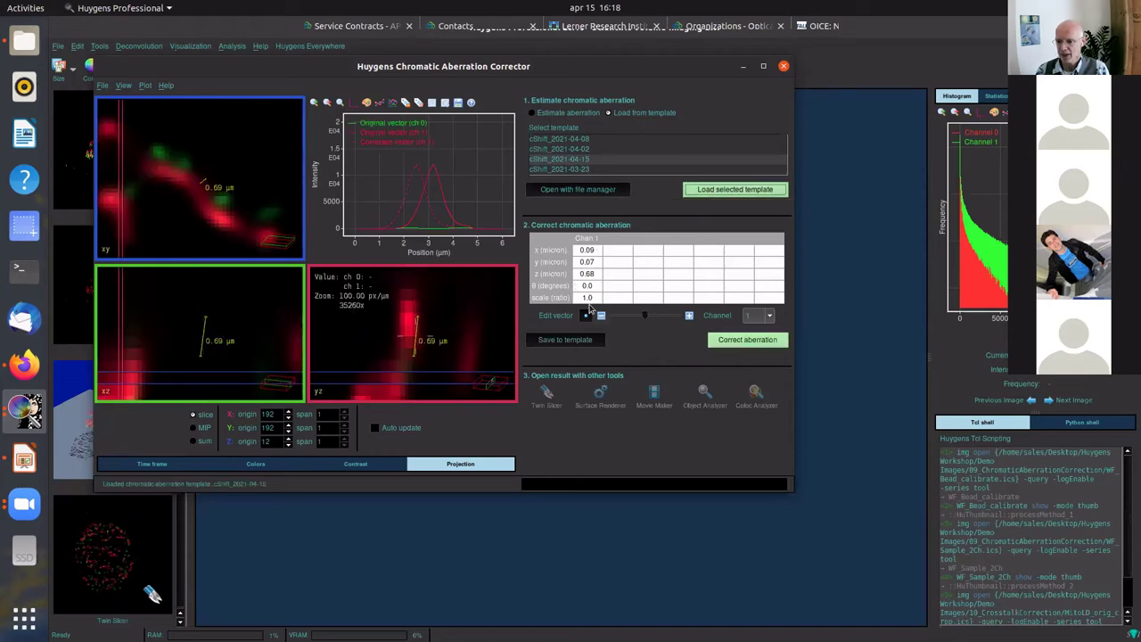
- Correct the sample image's chromatic aberration with the loaded template values and close the corrector
{"action": "left_click", "coordinate": [740, 342]}
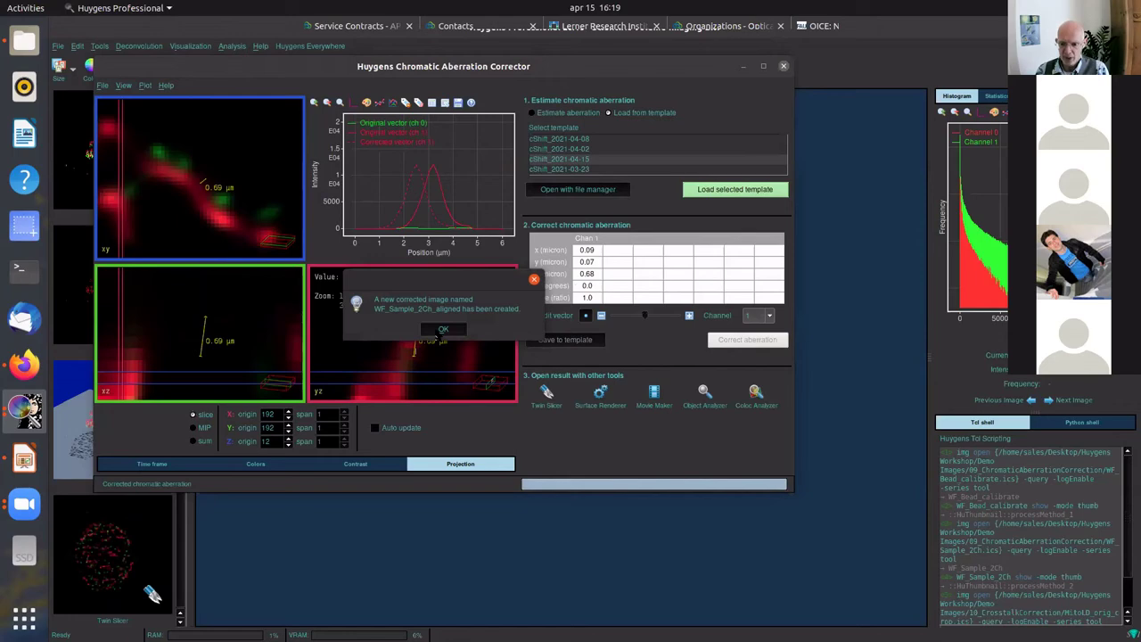
{"action": "left_click", "coordinate": [442, 329]}
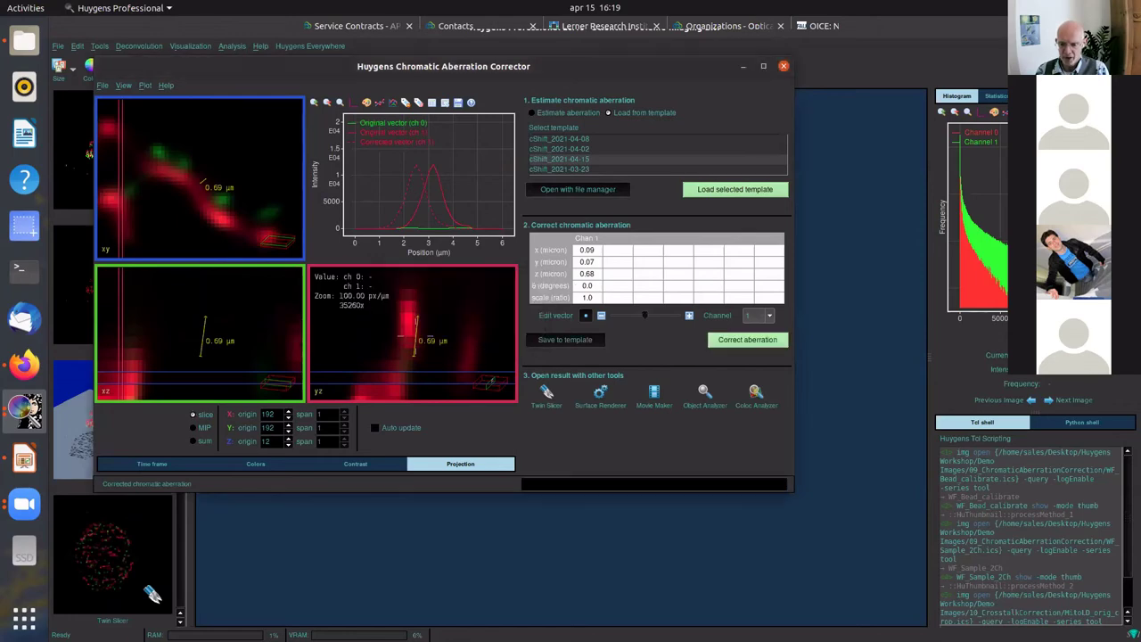
{"action": "left_click", "coordinate": [783, 67]}
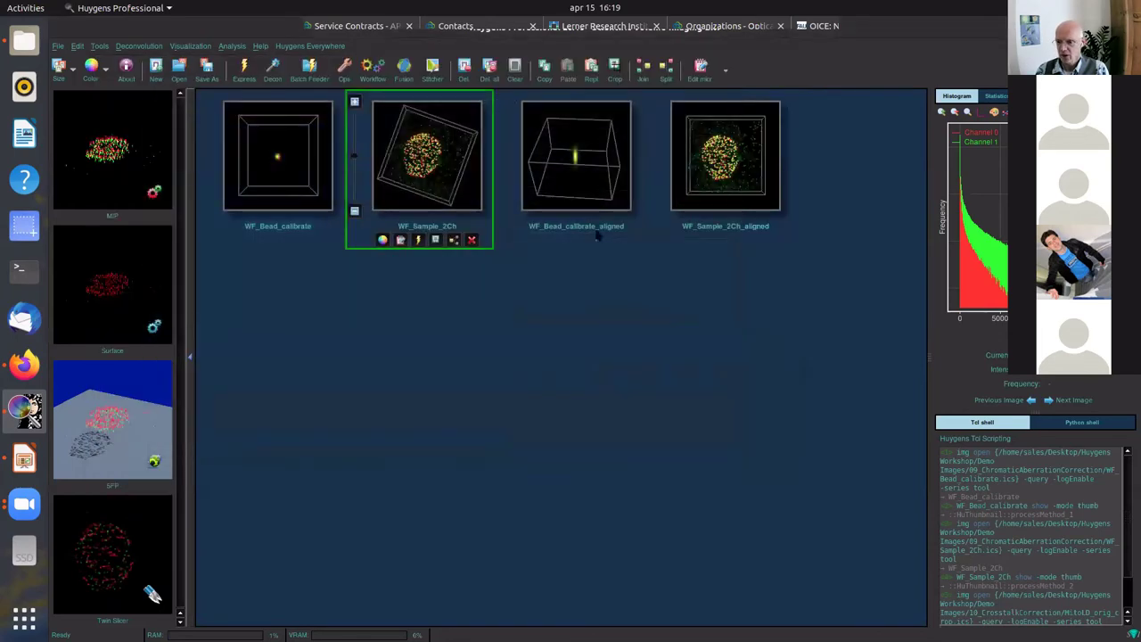
- Open WF_Sample_2Ch_aligned in the Surface Renderer and view its channel 0 surfaces enlarged and tilted
{"action": "mouse_move", "coordinate": [596, 232]}
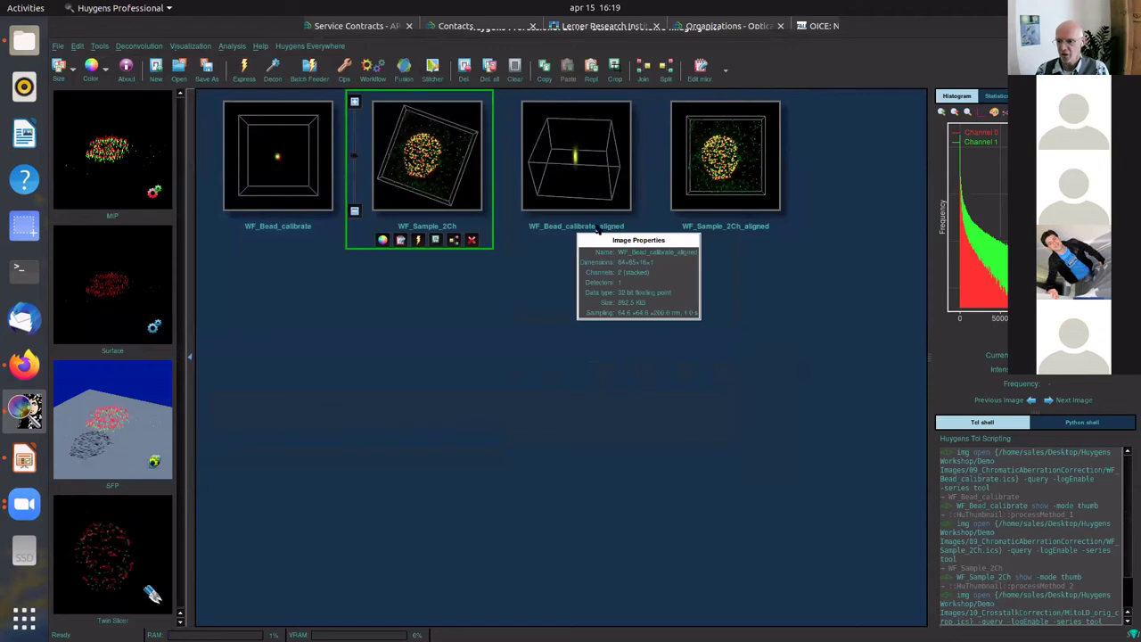
{"action": "mouse_move", "coordinate": [748, 232]}
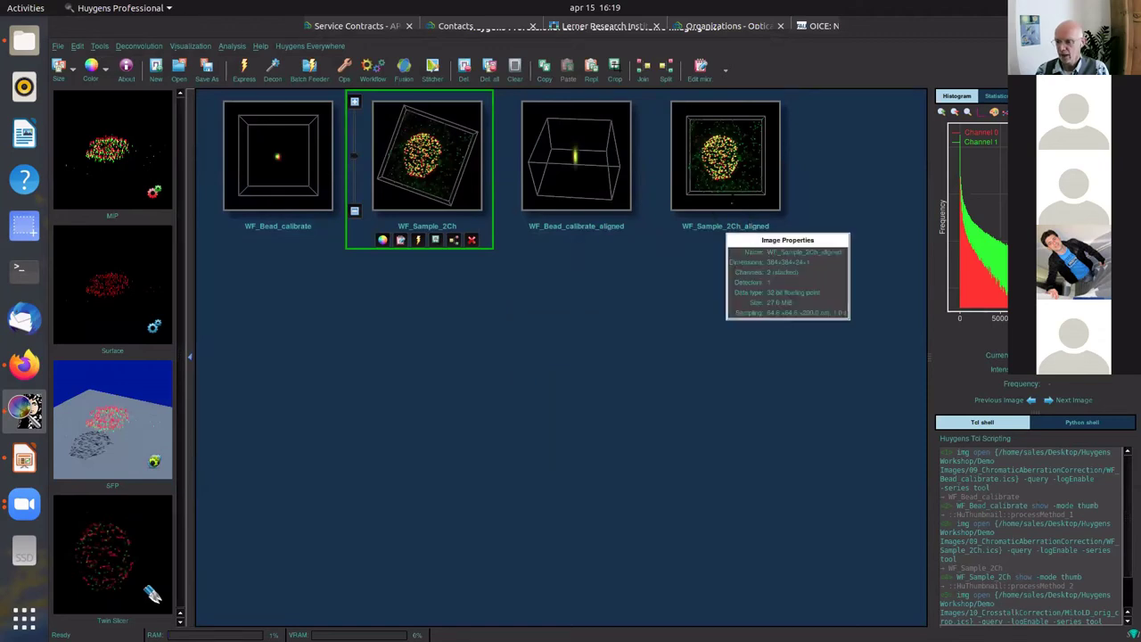
{"action": "left_click", "coordinate": [722, 178]}
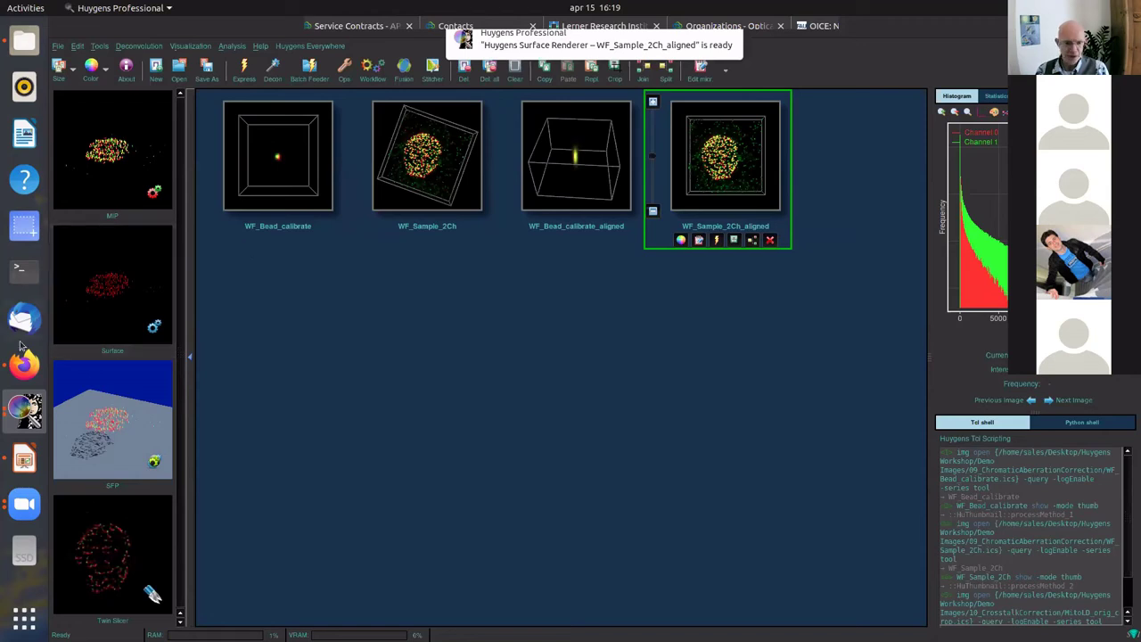
{"action": "left_click", "coordinate": [19, 420]}
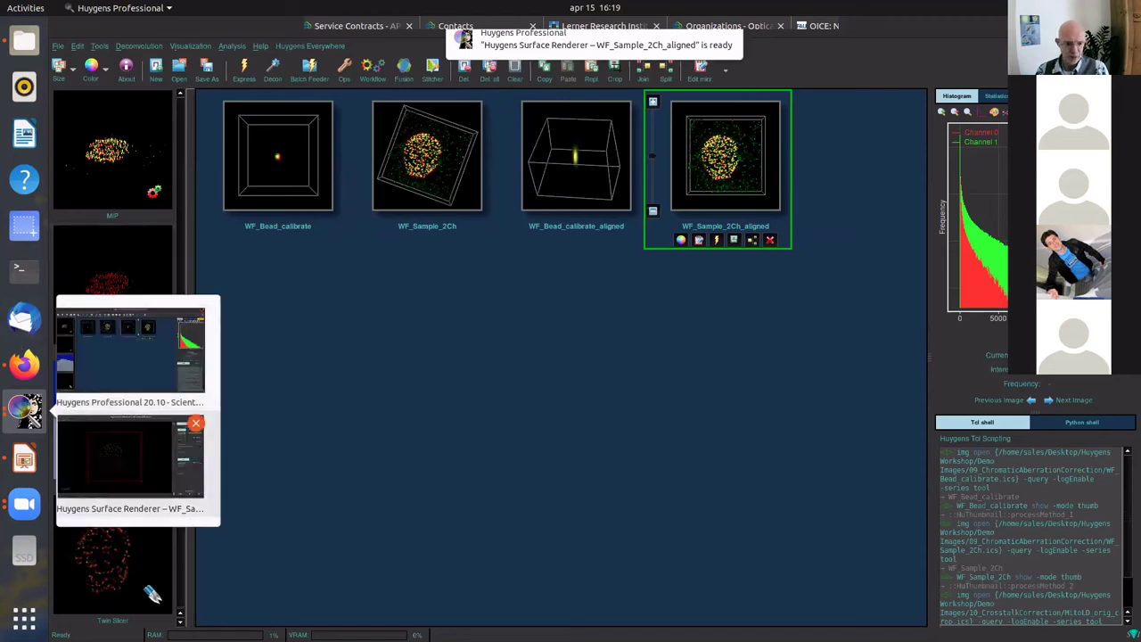
{"action": "left_click", "coordinate": [130, 459]}
{"action": "scroll", "coordinate": [364, 330], "scroll_direction": "up", "scroll_amount": 5}
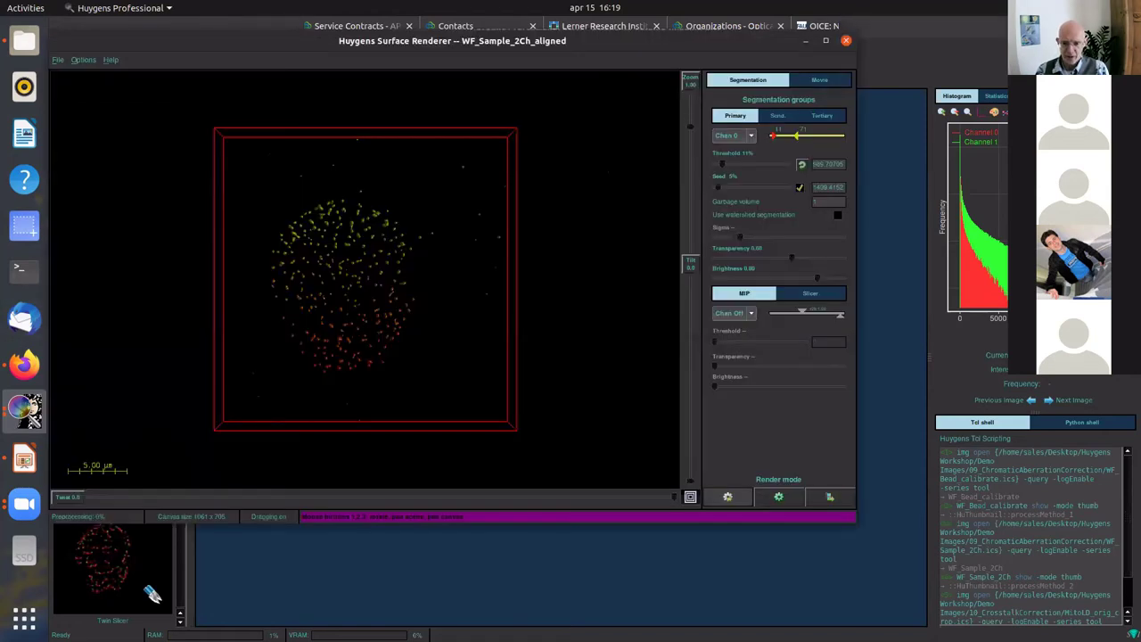
{"action": "left_click_drag", "start_coordinate": [331, 406], "coordinate": [310, 214]}
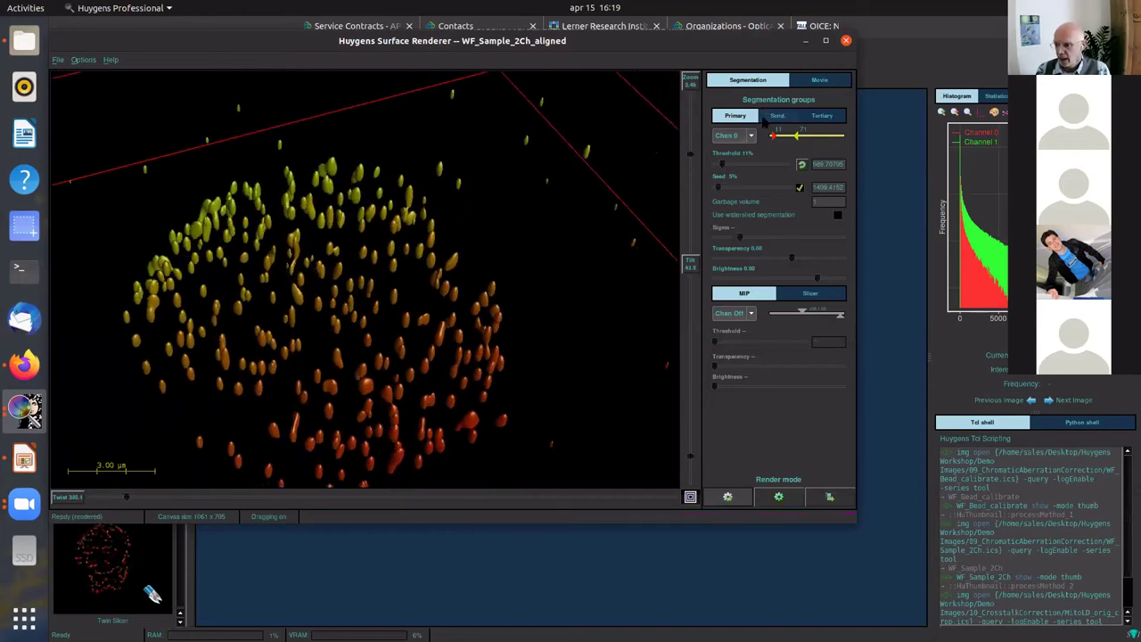
- Colour the primary segmentation group a single red hue and assign channel 1 to the secondary group in cyan
{"action": "mouse_move", "coordinate": [785, 130]}
{"action": "left_mouse_down"}
{"action": "mouse_move", "coordinate": [819, 137]}
{"action": "mouse_move", "coordinate": [777, 135]}
{"action": "left_mouse_up"}
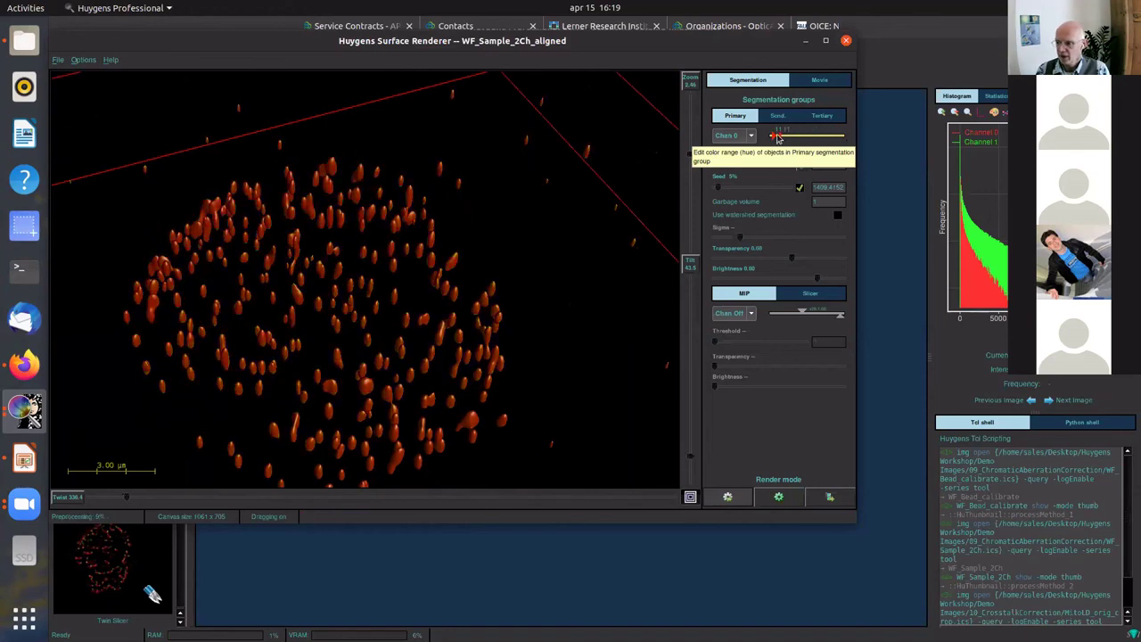
{"action": "left_click", "coordinate": [778, 117]}
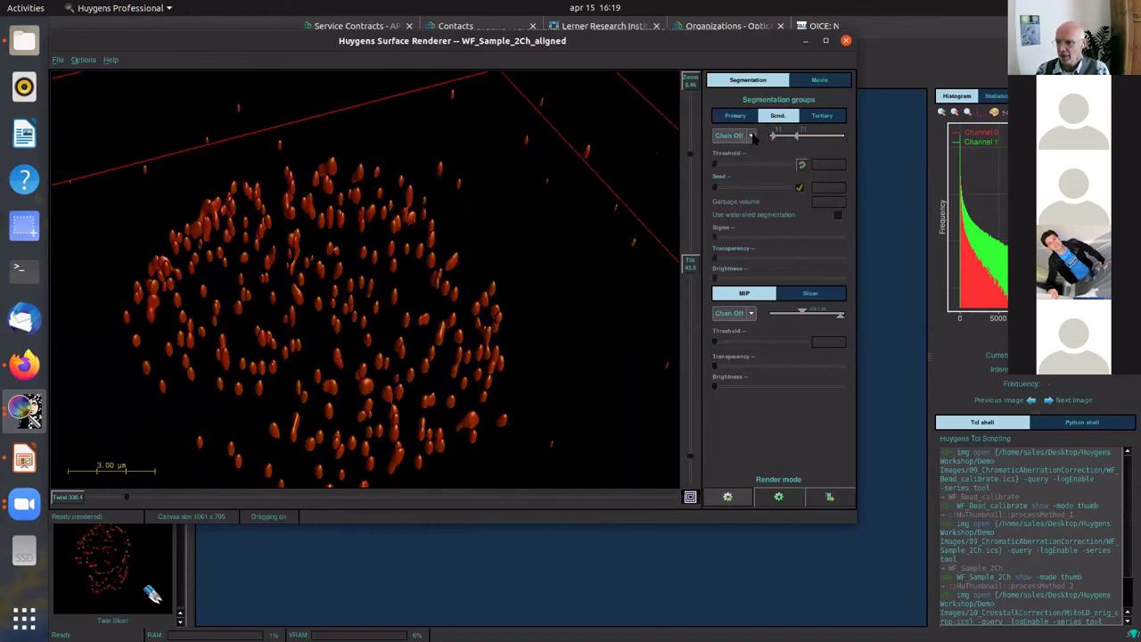
{"action": "left_click", "coordinate": [751, 136]}
{"action": "left_click", "coordinate": [744, 175]}
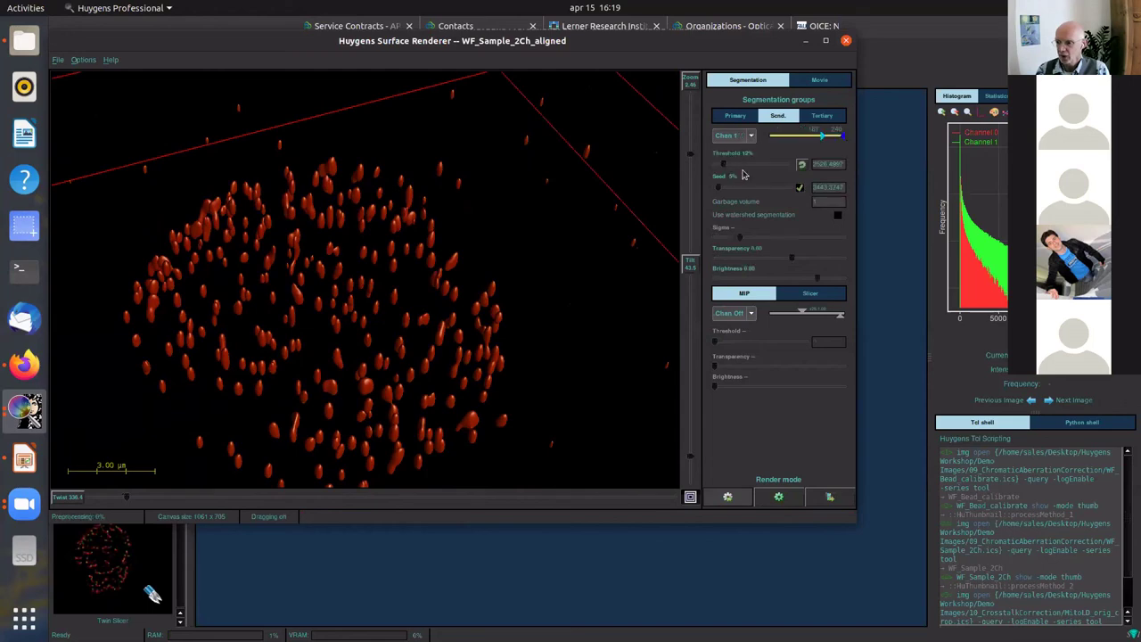
{"action": "left_click", "coordinate": [841, 136]}
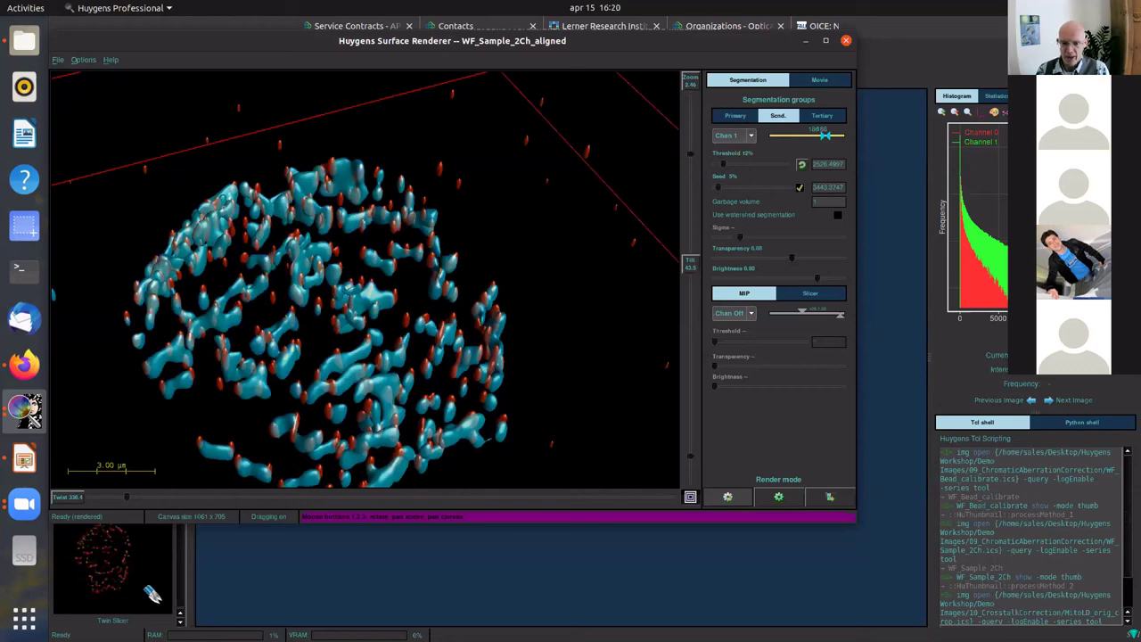
- Examine how the red and cyan surfaces line up from several close-up angles, and close the Surface Renderer
{"action": "scroll", "coordinate": [291, 323], "scroll_direction": "up", "scroll_amount": 2}
{"action": "scroll", "coordinate": [328, 306], "scroll_direction": "up", "scroll_amount": 2}
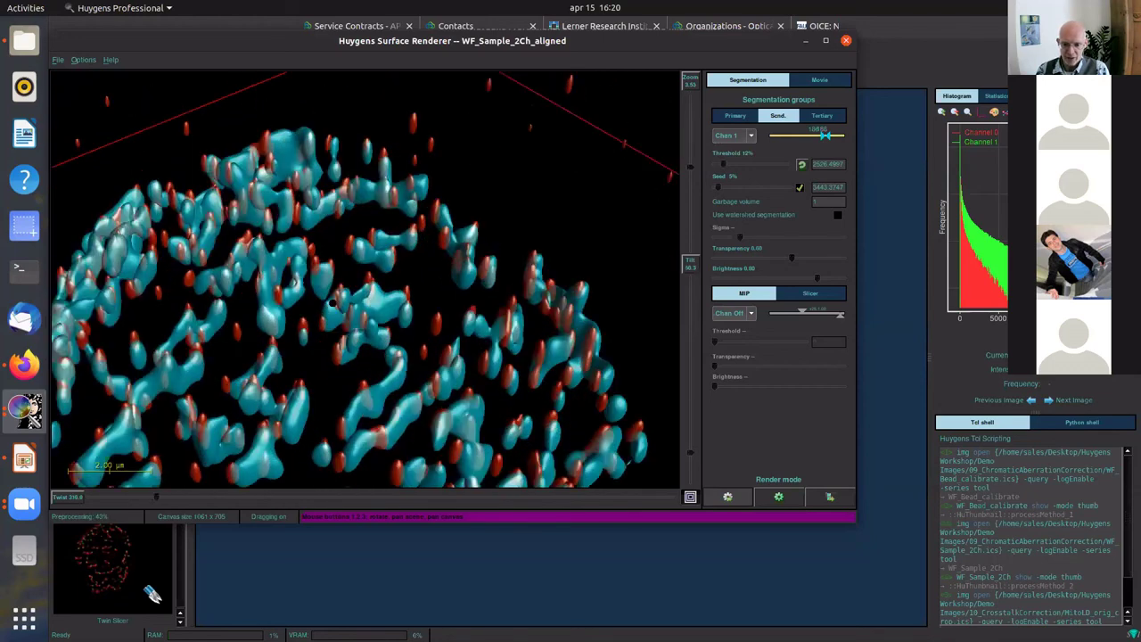
{"action": "left_click_drag", "start_coordinate": [331, 302], "coordinate": [448, 349]}
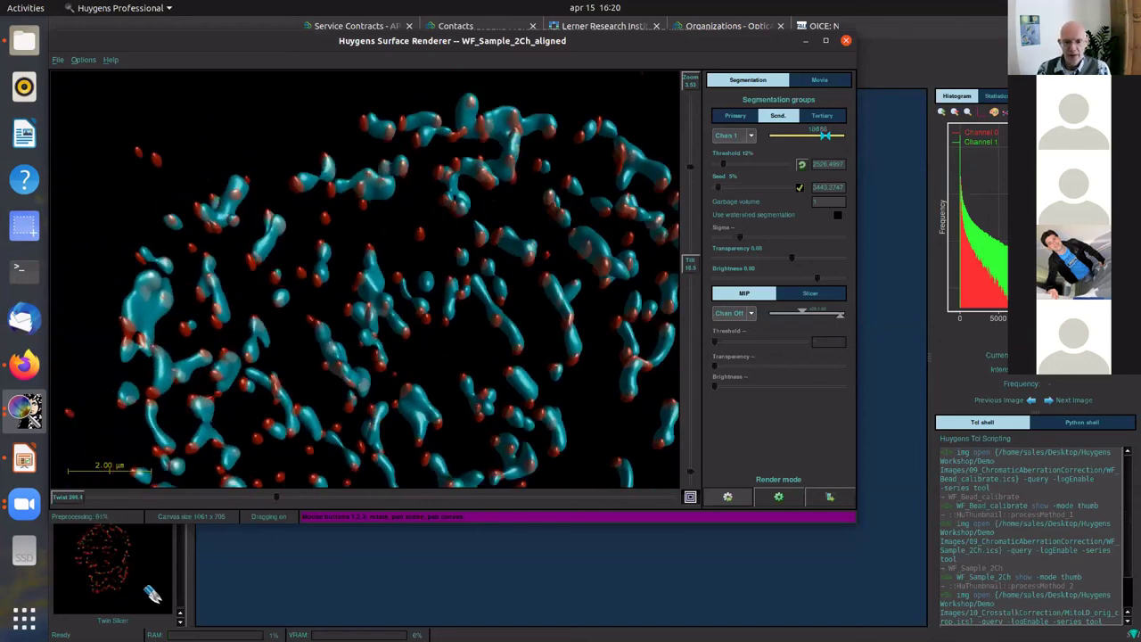
{"action": "left_click", "coordinate": [846, 41]}
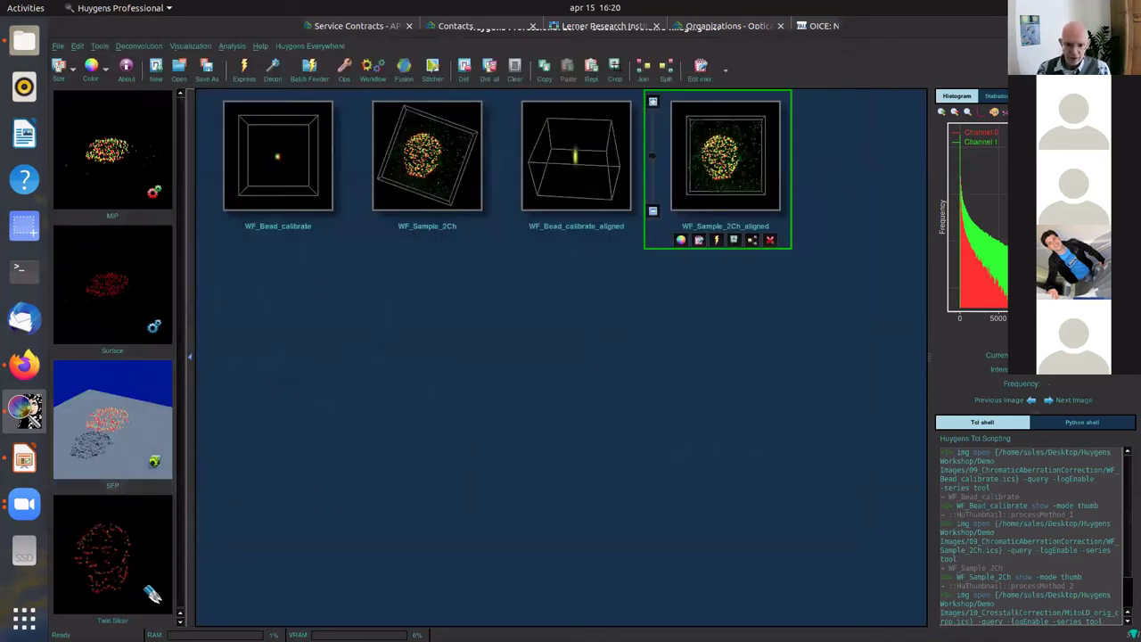
- Compare the rendered previews of WF_Sample_2Ch and WF_Sample_2Ch_aligned by alternating between the two images
{"action": "left_click", "coordinate": [432, 185]}
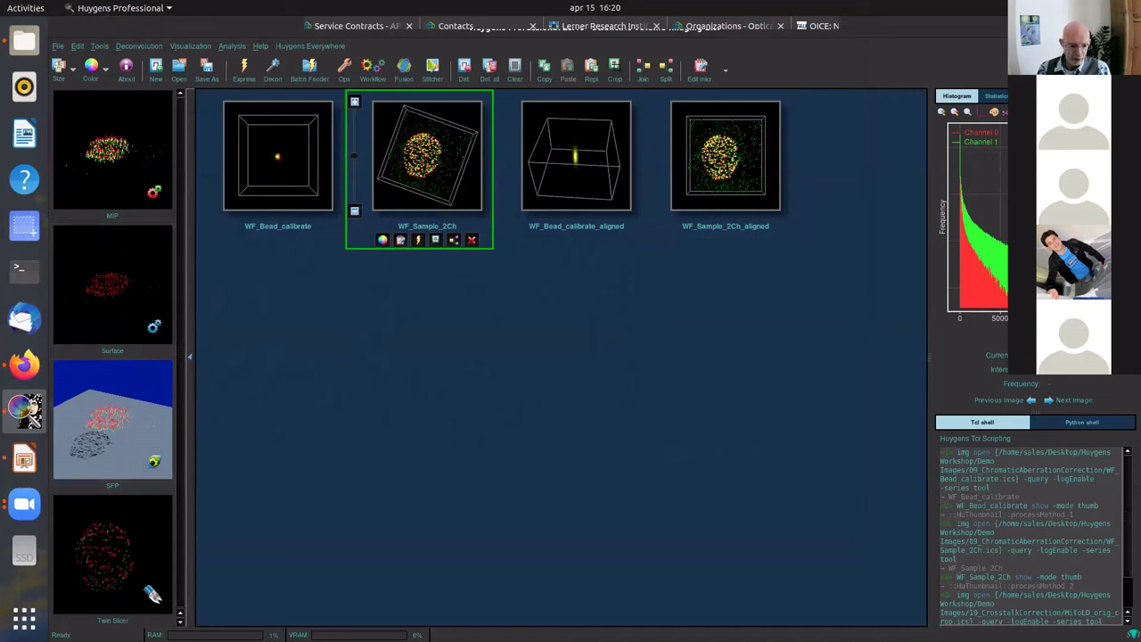
{"action": "left_click", "coordinate": [726, 169]}
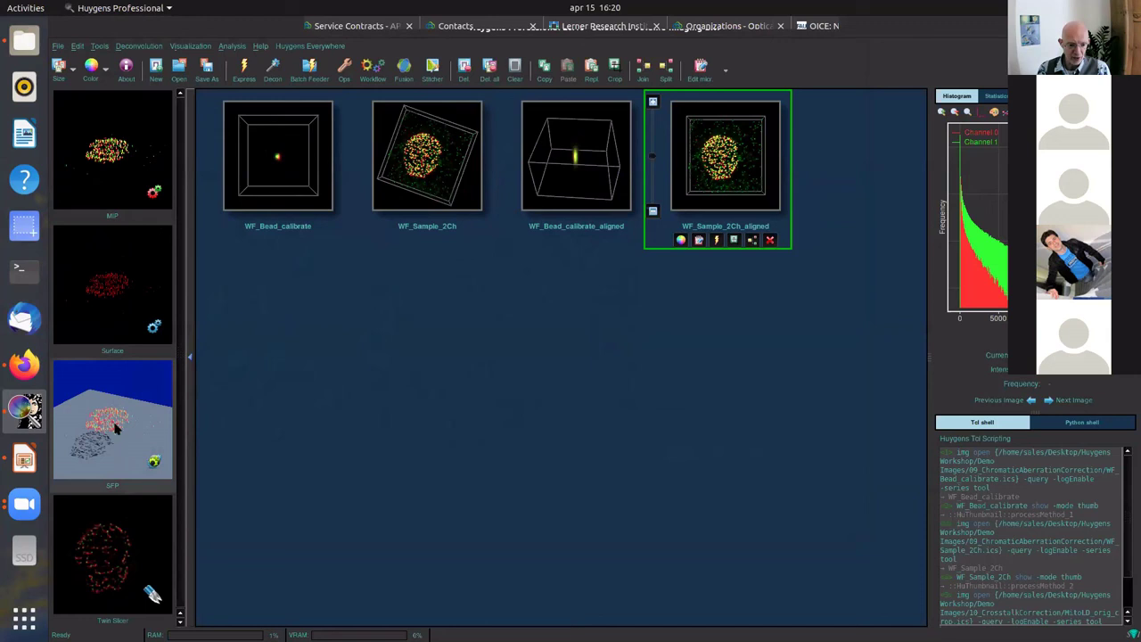
{"action": "left_click", "coordinate": [427, 161]}
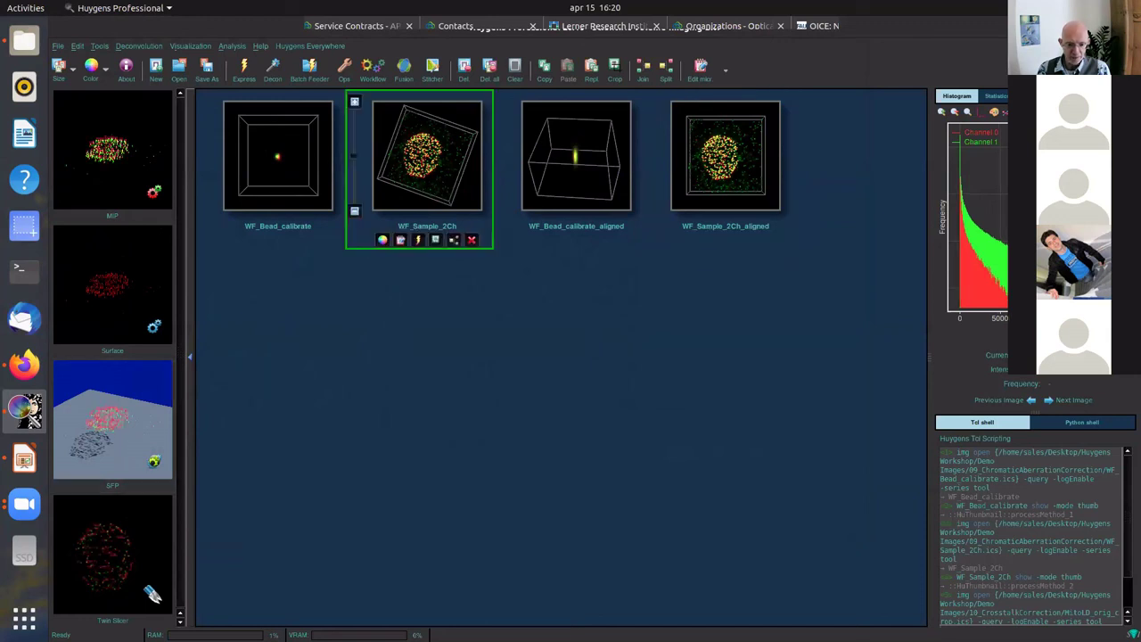
{"action": "left_click", "coordinate": [723, 178]}
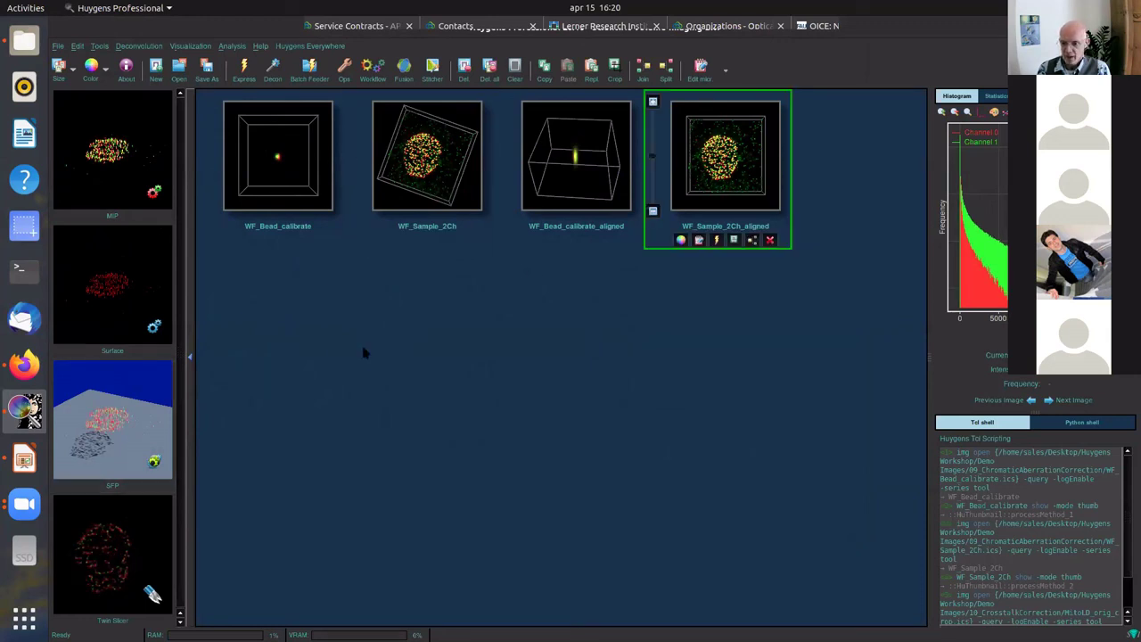